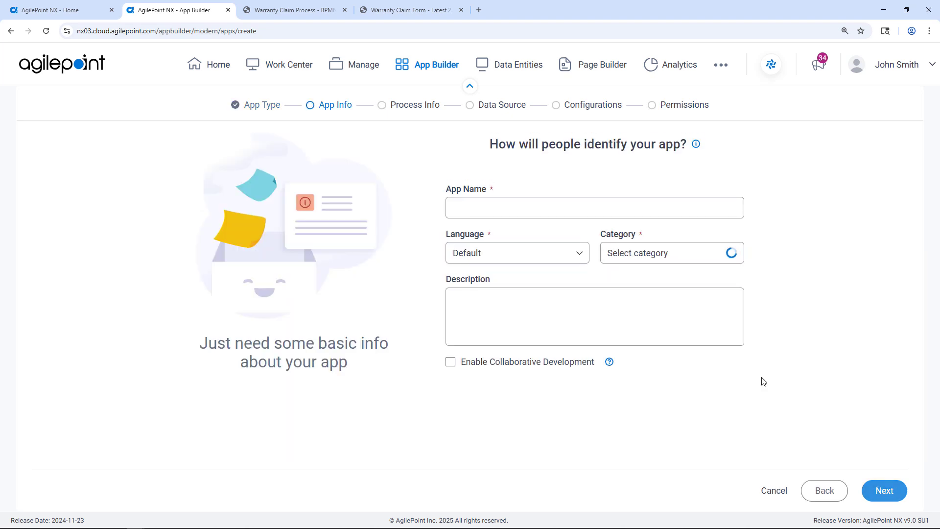
# Name the app WCLD, assign it to the Administration category, and proceed to the process information.
pyautogui.click(519, 212)
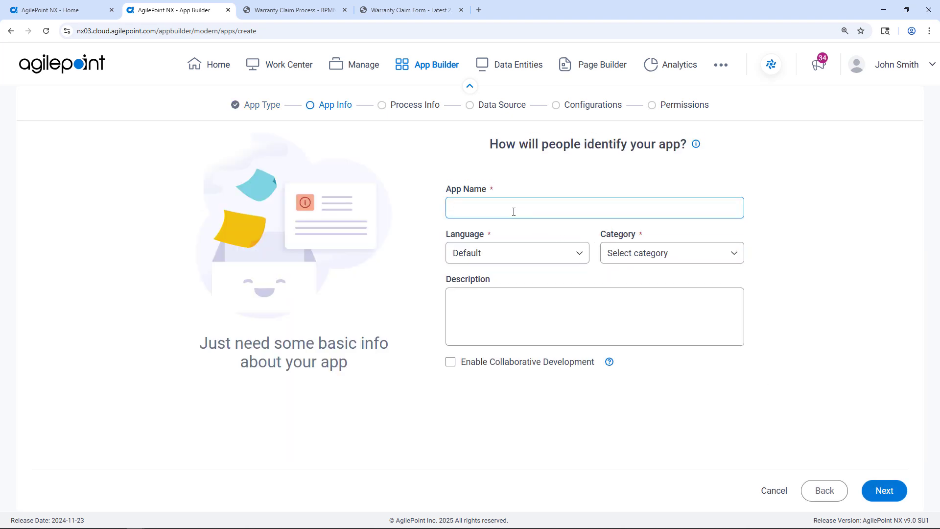
pyautogui.write('WCLD')
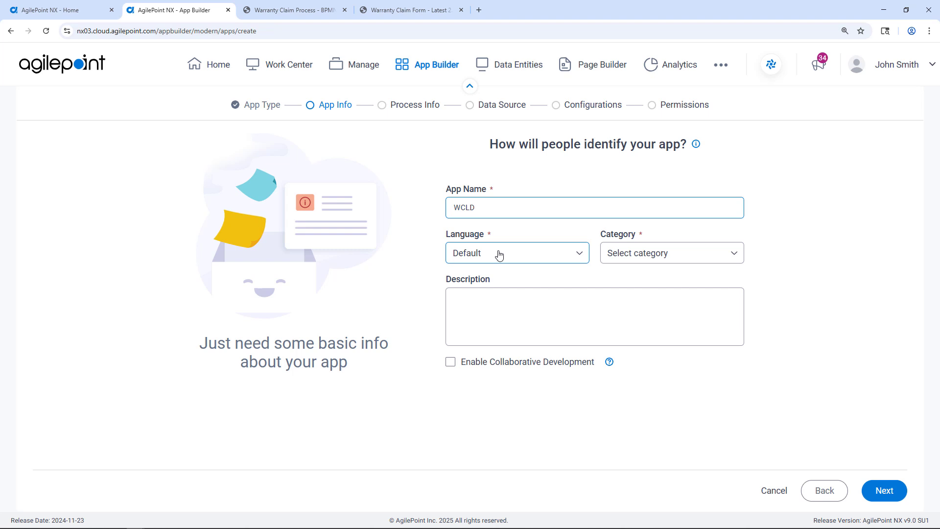
pyautogui.click(640, 255)
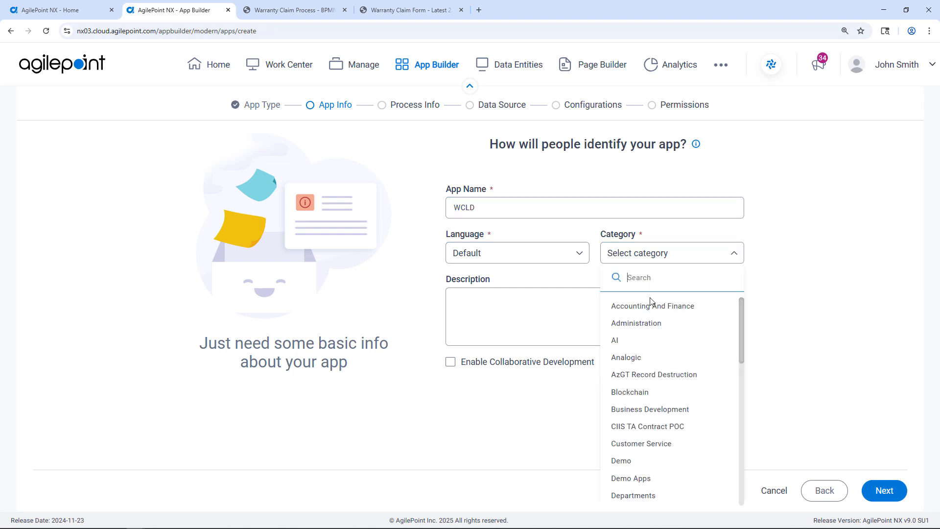
pyautogui.click(647, 327)
pyautogui.click(885, 491)
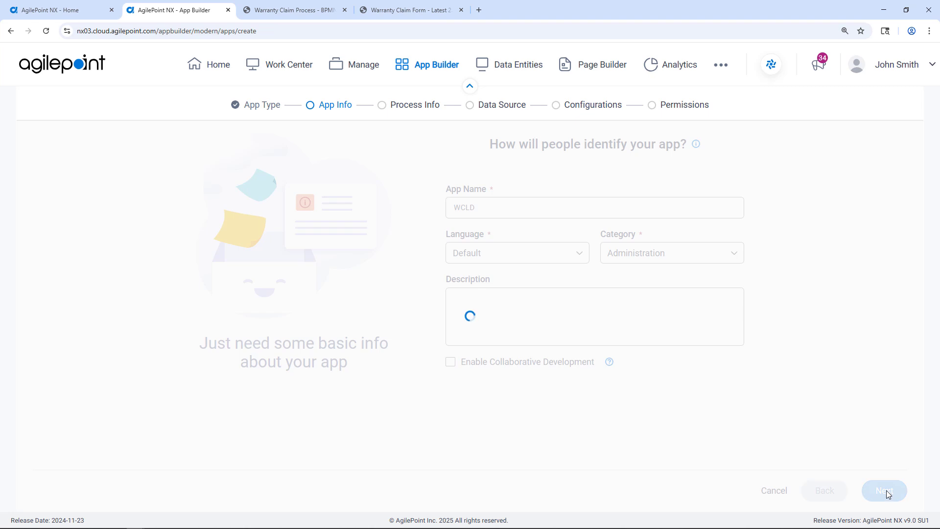
# Name the process model WCLD and continue to the choice of how the process is created.
pyautogui.click(434, 235)
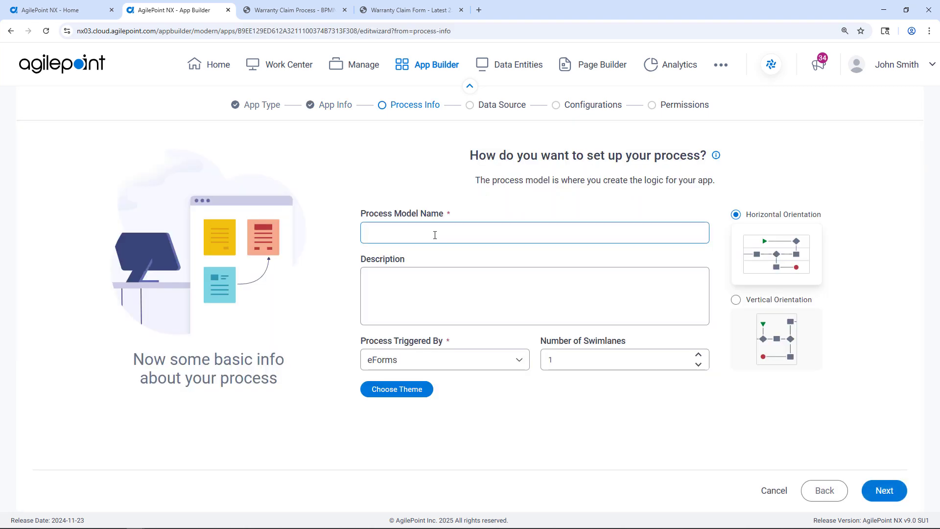
pyautogui.write('WCLD')
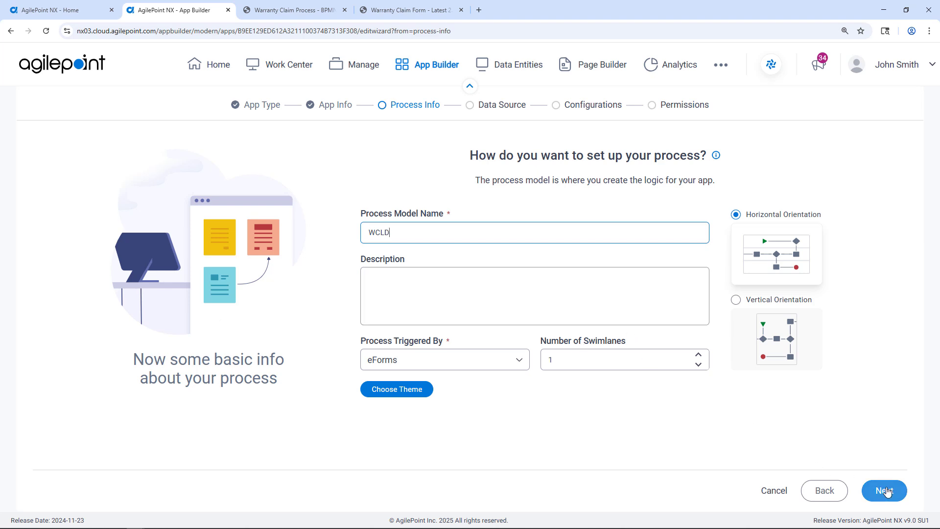
pyautogui.click(886, 490)
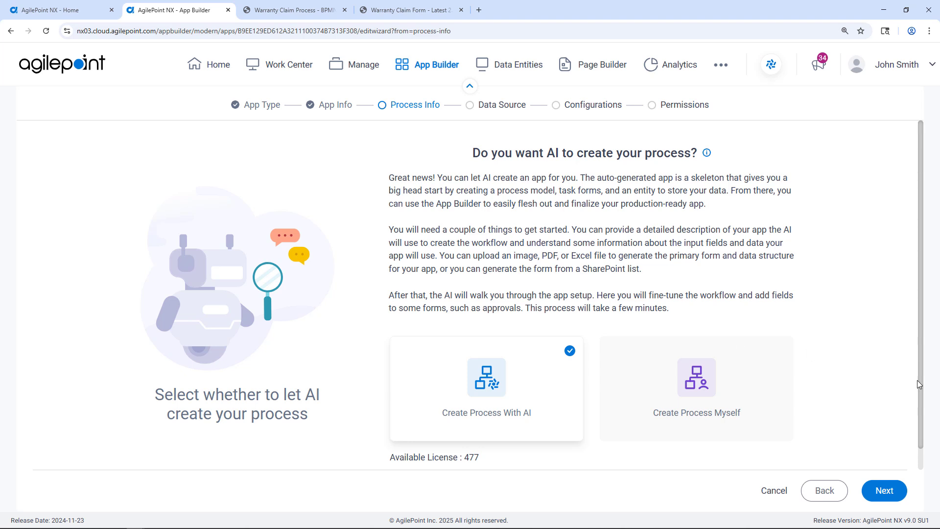
# Have AI create the process from an image and upload the diagram Warranty Claim Process - BPMN - Final.jpg.
pyautogui.click(899, 490)
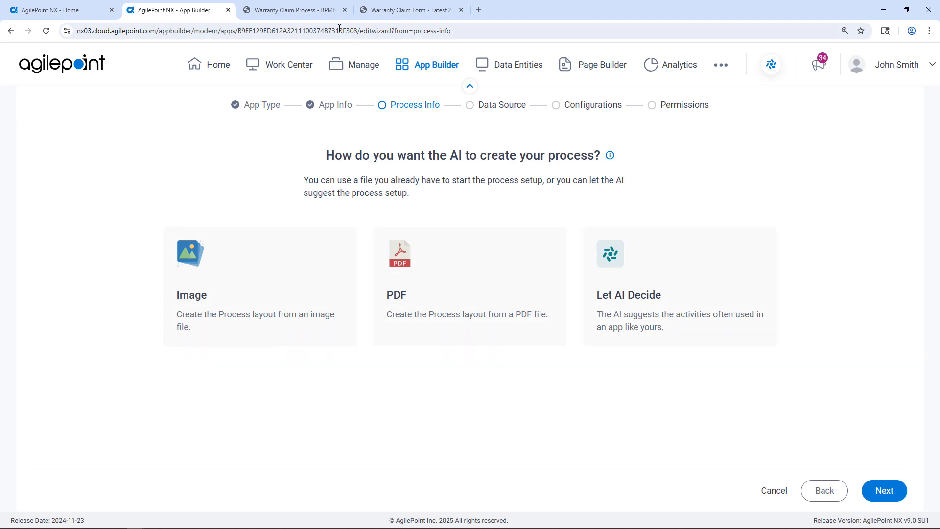
pyautogui.click(294, 9)
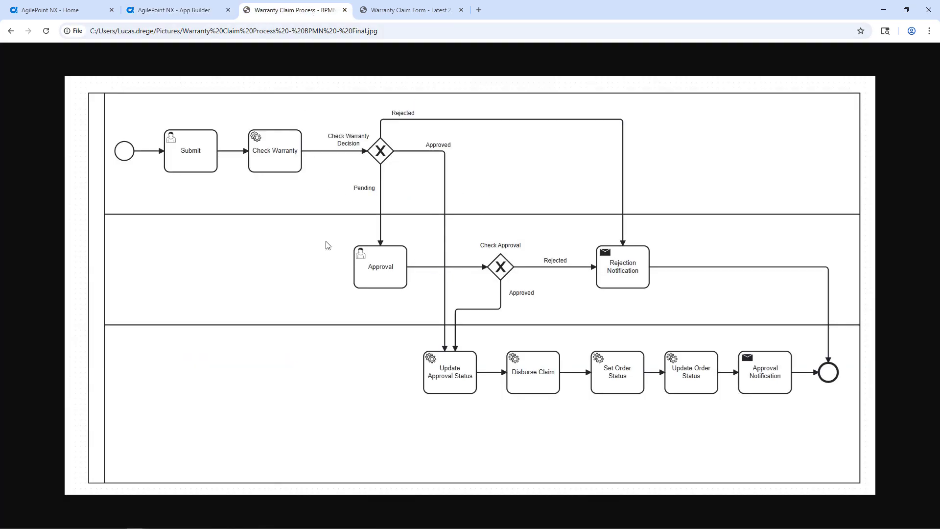
pyautogui.click(176, 10)
pyautogui.click(885, 490)
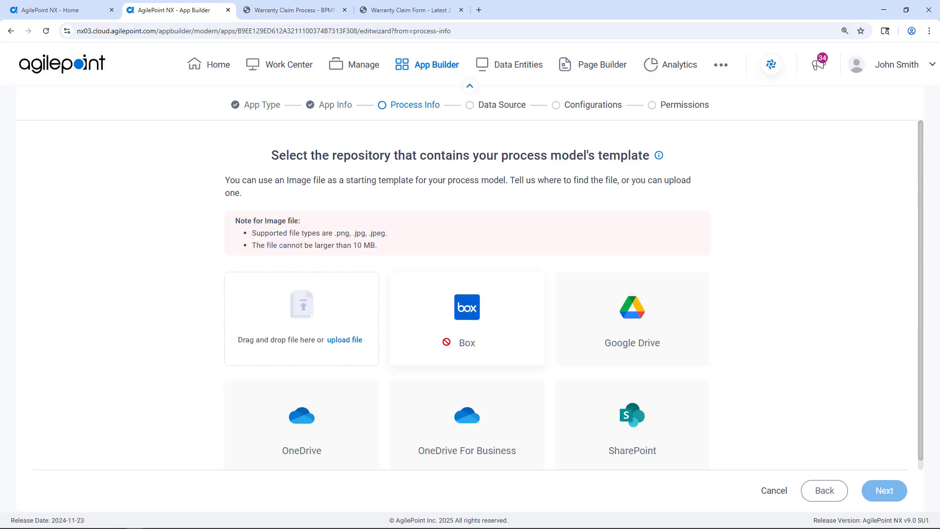
pyautogui.click(350, 339)
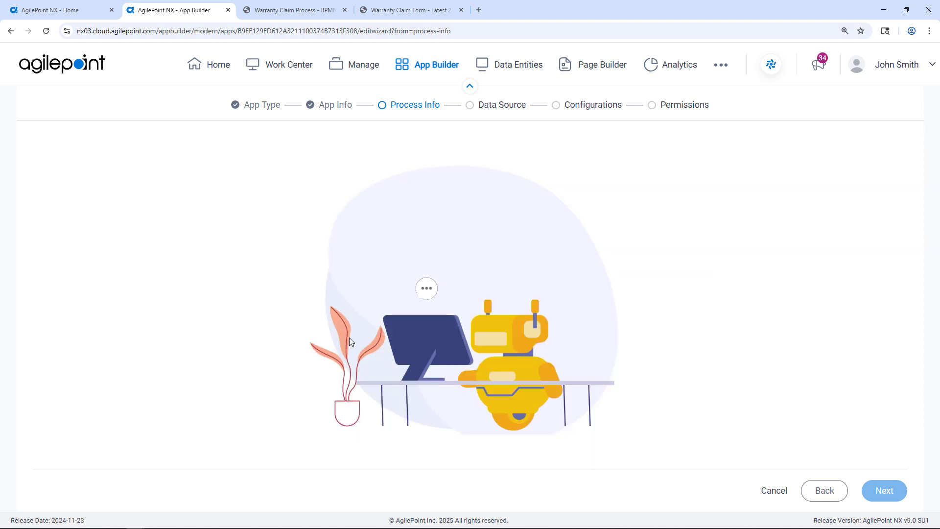
# Compare the generated activities with the warranty claim process diagram.
pyautogui.click(295, 11)
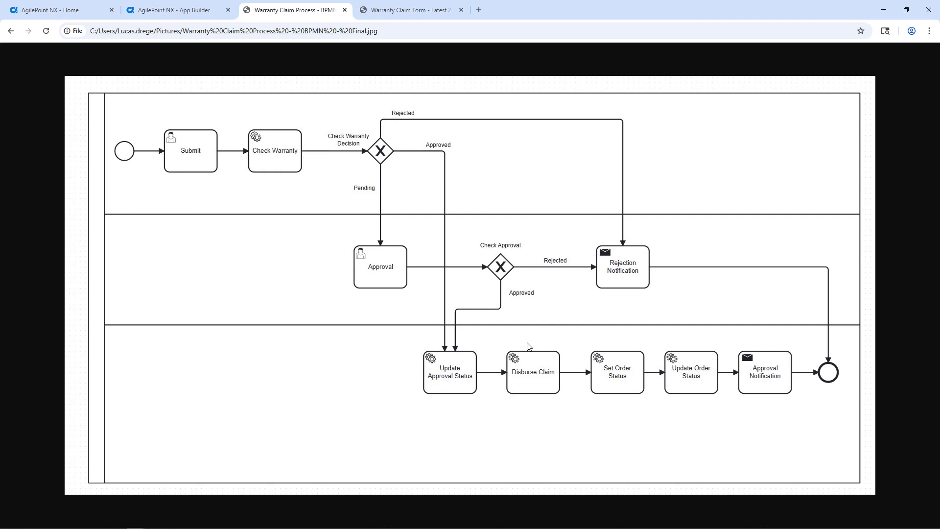
pyautogui.click(189, 10)
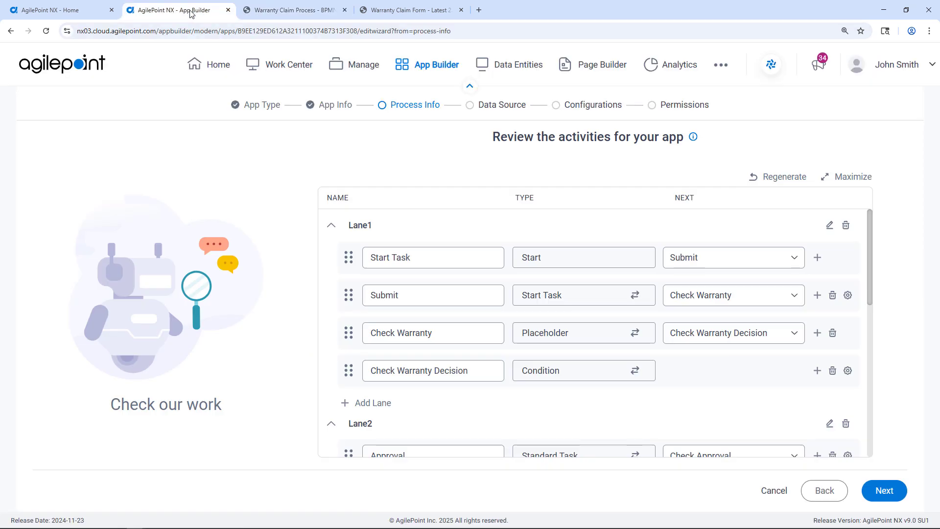
pyautogui.click(427, 324)
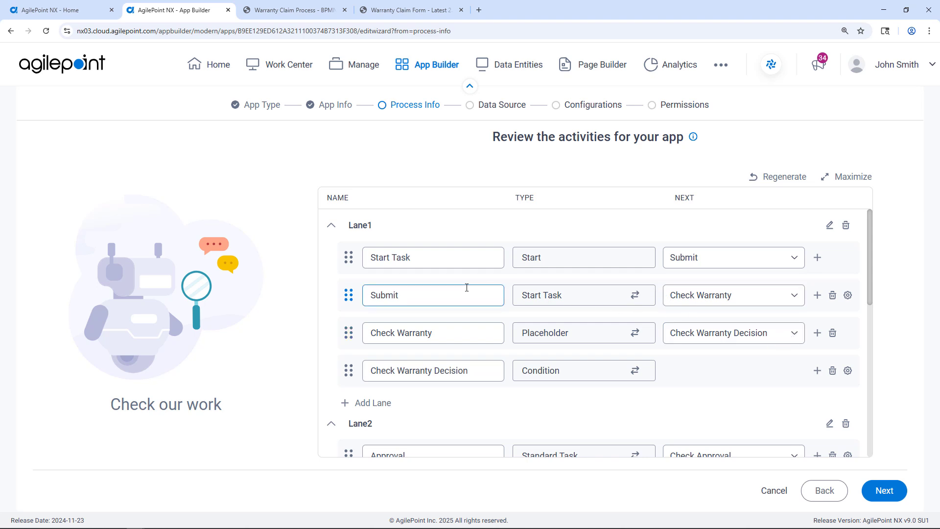
# Browse the human task types available for the Submit activity and close the selection without saving.
pyautogui.click(634, 297)
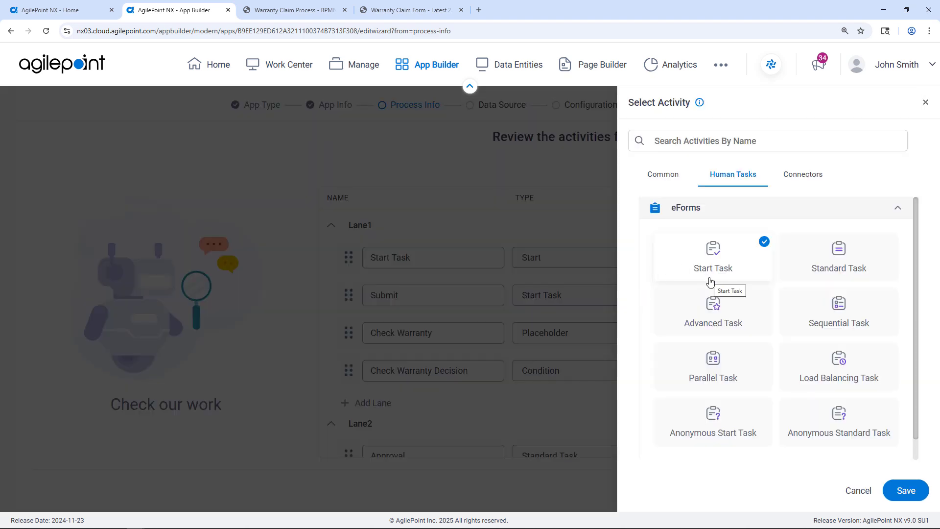
pyautogui.scroll(-1, 722, 335)
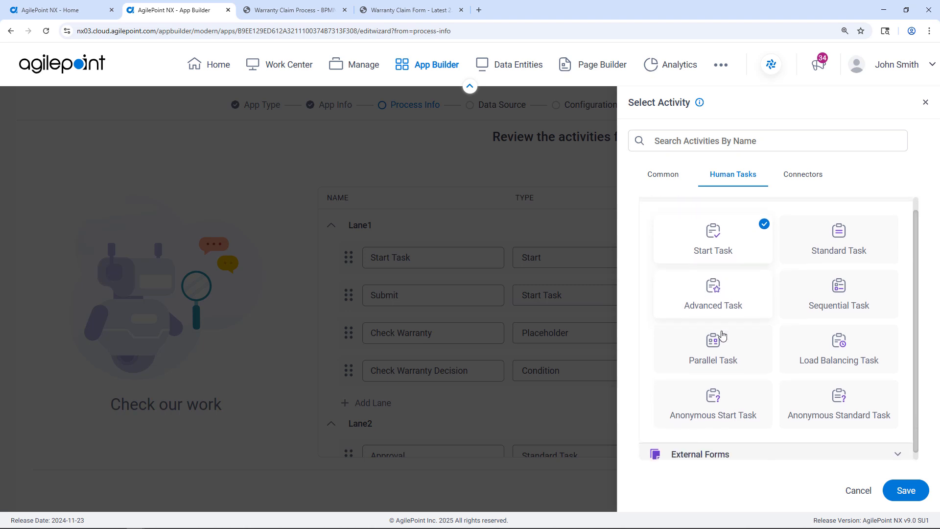
pyautogui.scroll(1, 714, 382)
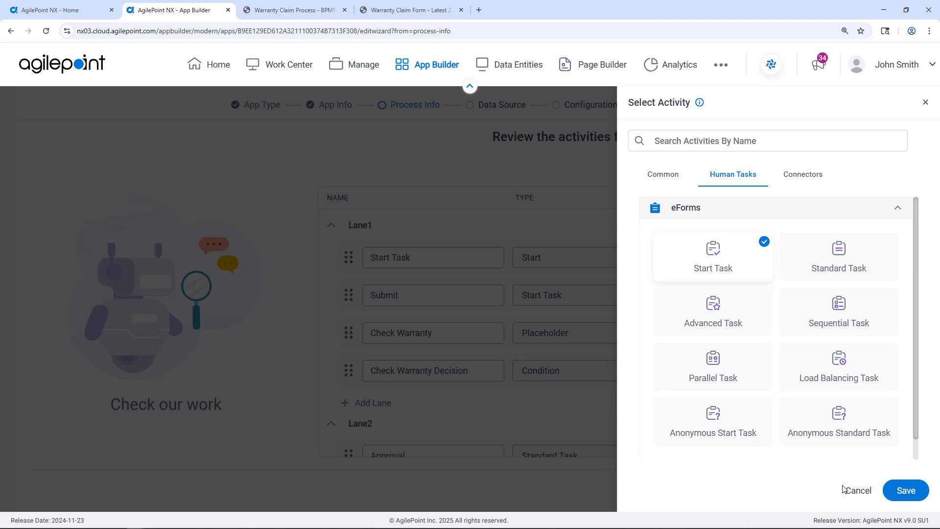
pyautogui.click(859, 491)
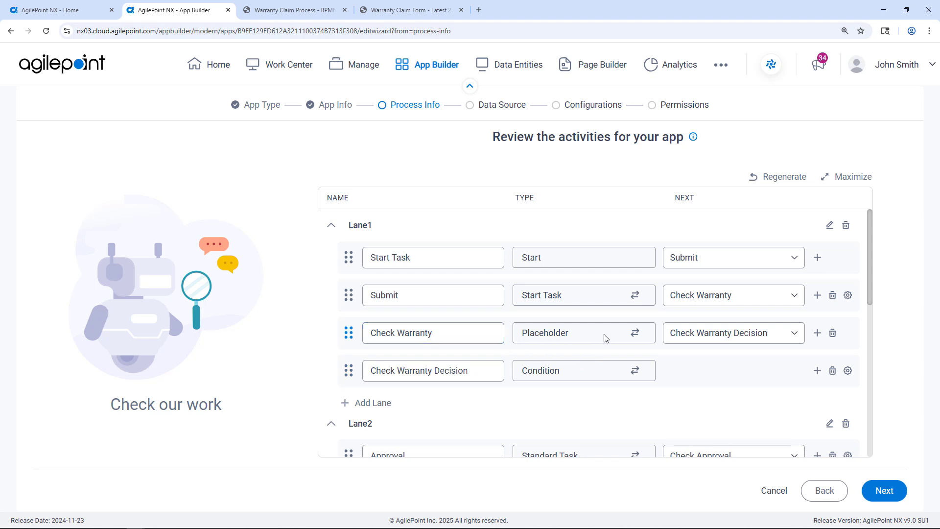
# Check the Check Warranty task in the process diagram and set that activity's type to the Web Services connector REST Service.
pyautogui.click(293, 10)
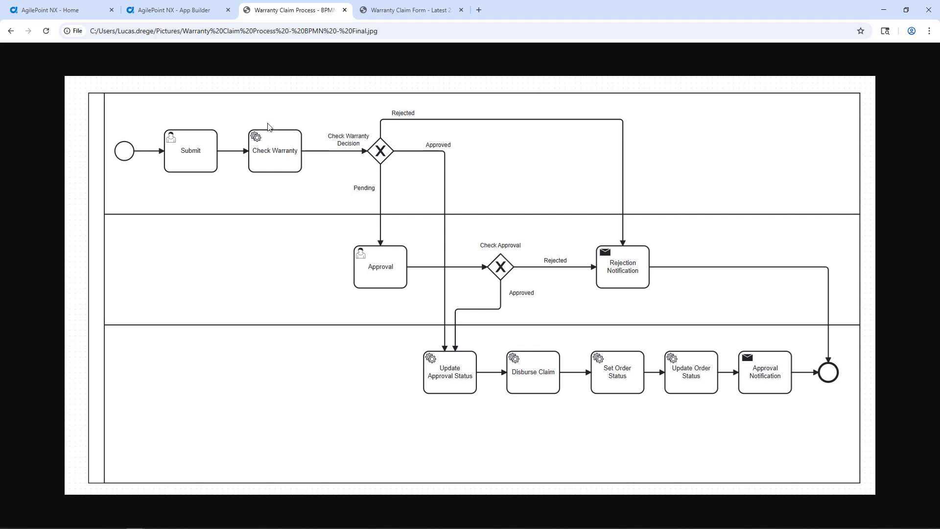
pyautogui.click(184, 10)
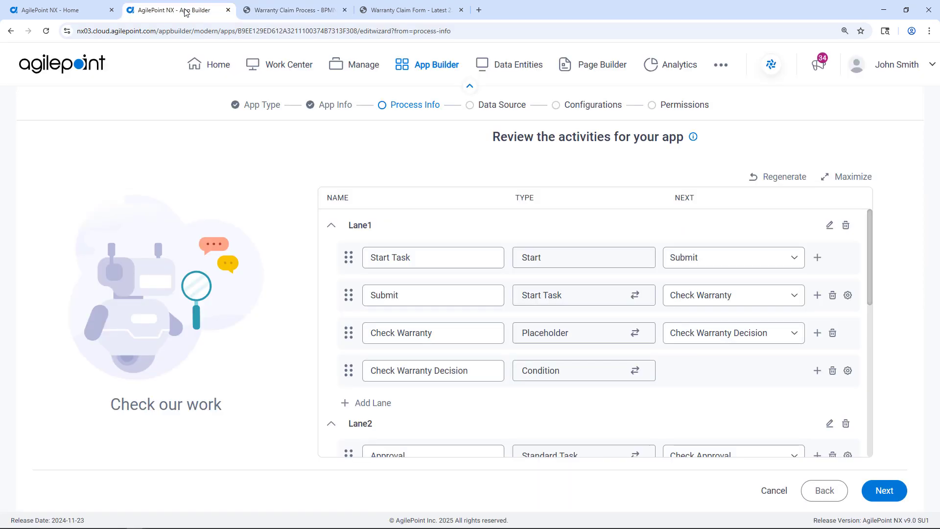
pyautogui.click(636, 333)
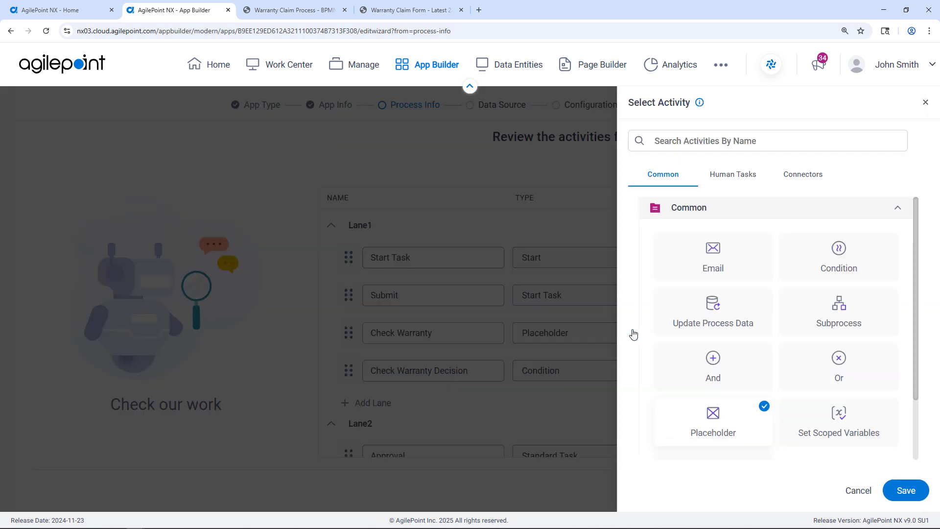
pyautogui.click(798, 176)
pyautogui.scroll(-15, 793, 324)
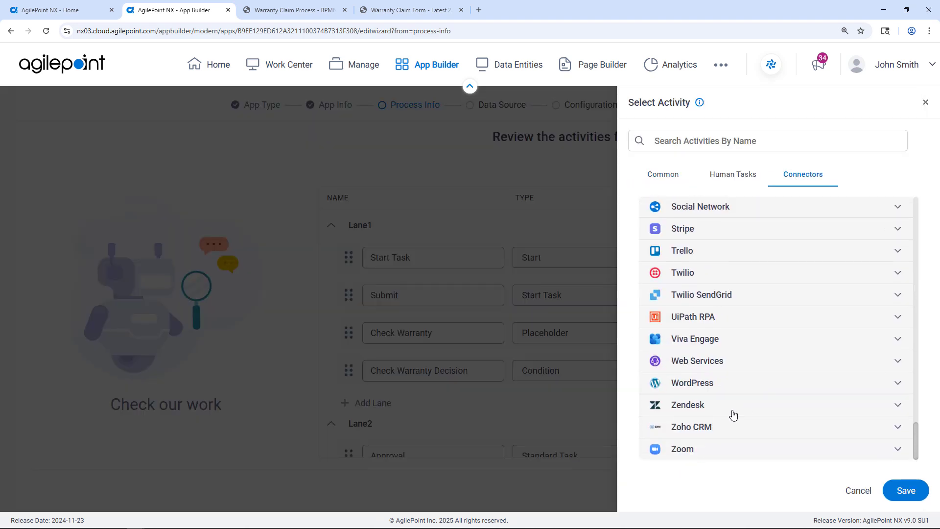
pyautogui.click(692, 361)
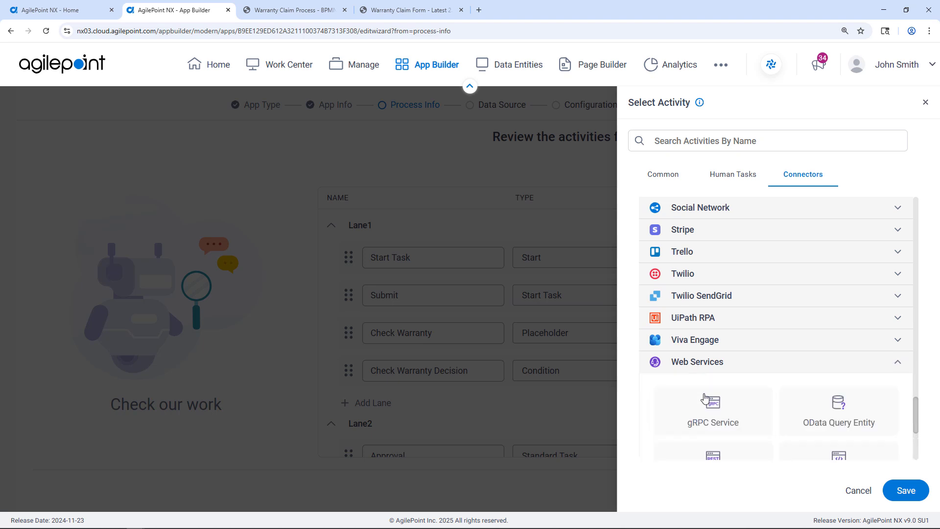
pyautogui.scroll(-2, 719, 422)
pyautogui.click(713, 372)
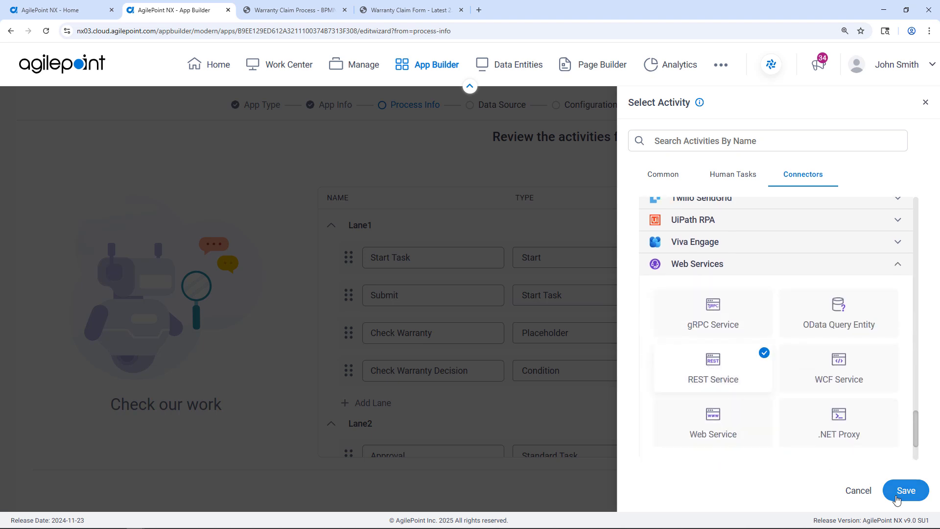
pyautogui.click(905, 492)
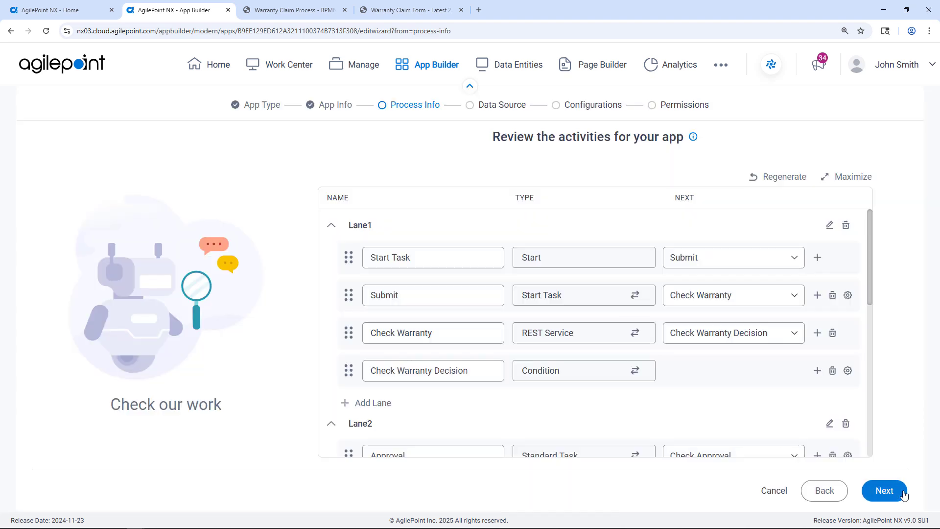
# Look through the common, human task and connector activities that can be added after Check Warranty Decision, and cancel without adding one.
pyautogui.click(818, 372)
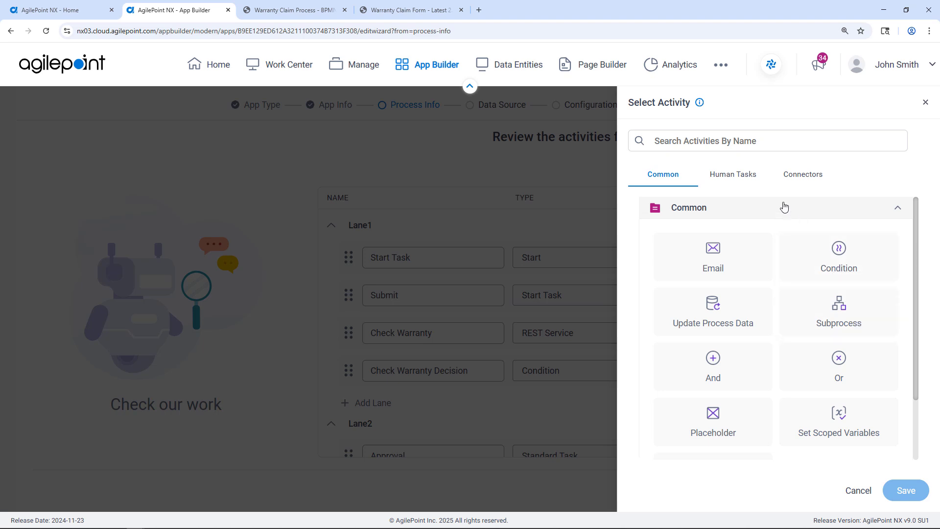
pyautogui.click(739, 177)
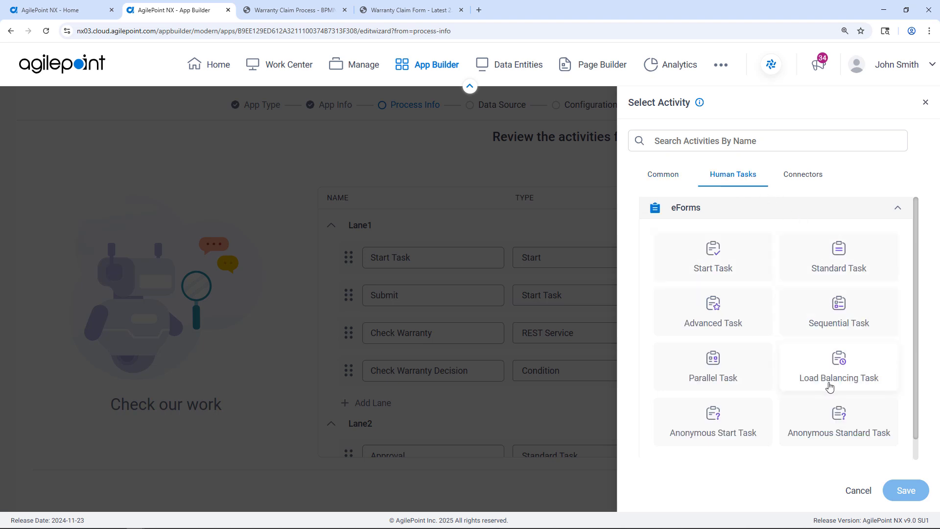
pyautogui.click(804, 178)
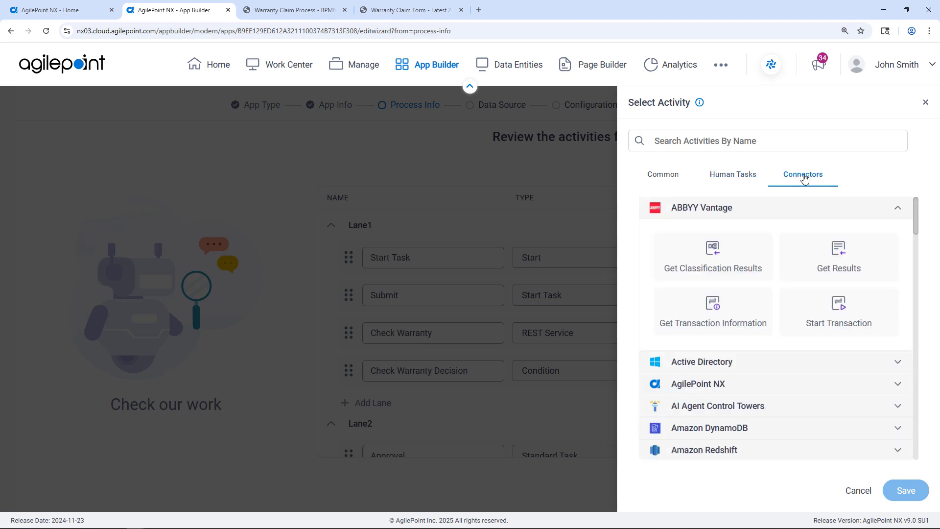
pyautogui.click(859, 491)
# Review the activities in the remaining lanes down to Stop Task and accept the process to move on to the data source.
pyautogui.scroll(-6, 668, 332)
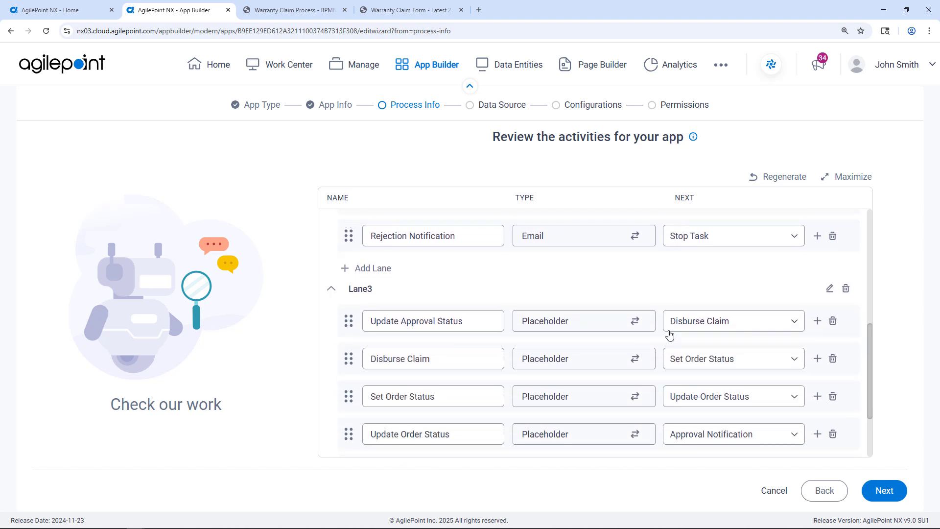
pyautogui.scroll(-2, 668, 333)
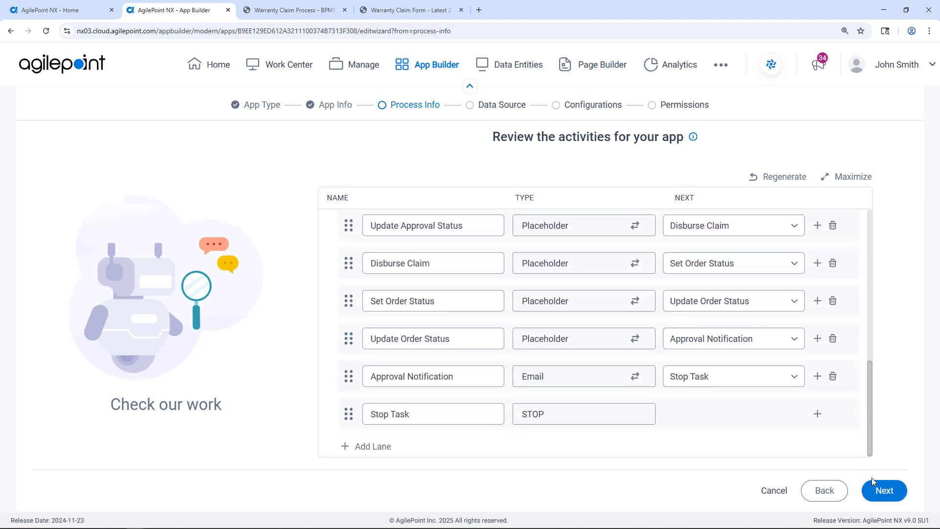
pyautogui.click(885, 491)
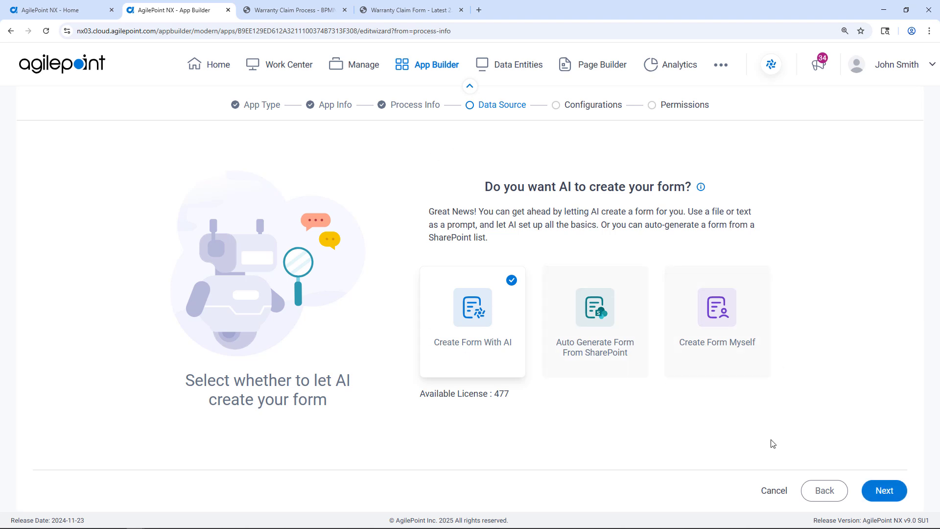
# Have AI create the form from a PDF, upload Warranty Claim Form - Latest 2.pdf, and view the source form.
pyautogui.click(885, 492)
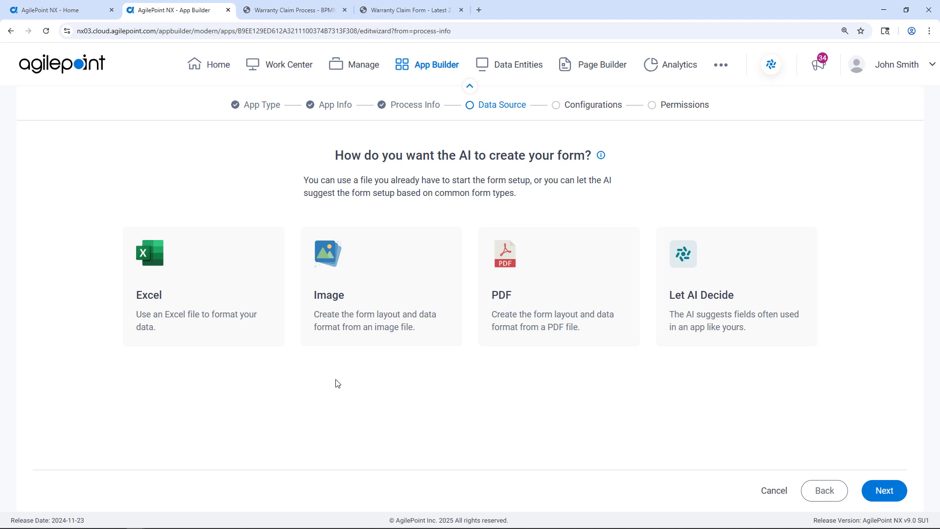
pyautogui.click(514, 313)
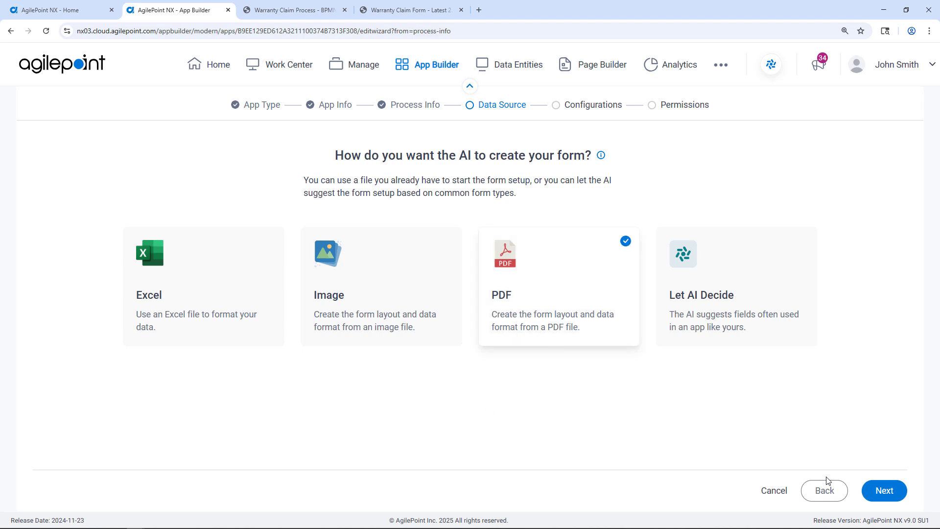
pyautogui.click(884, 489)
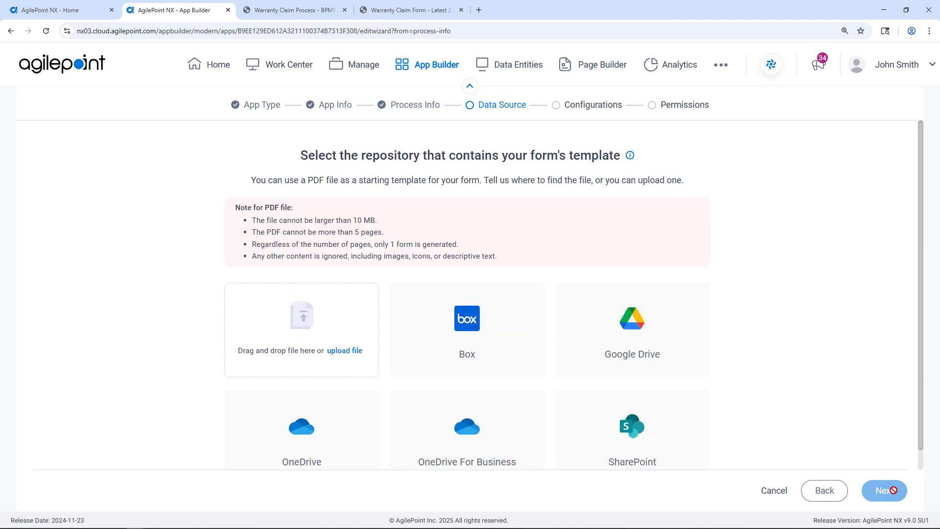
pyautogui.click(359, 351)
pyautogui.click(401, 11)
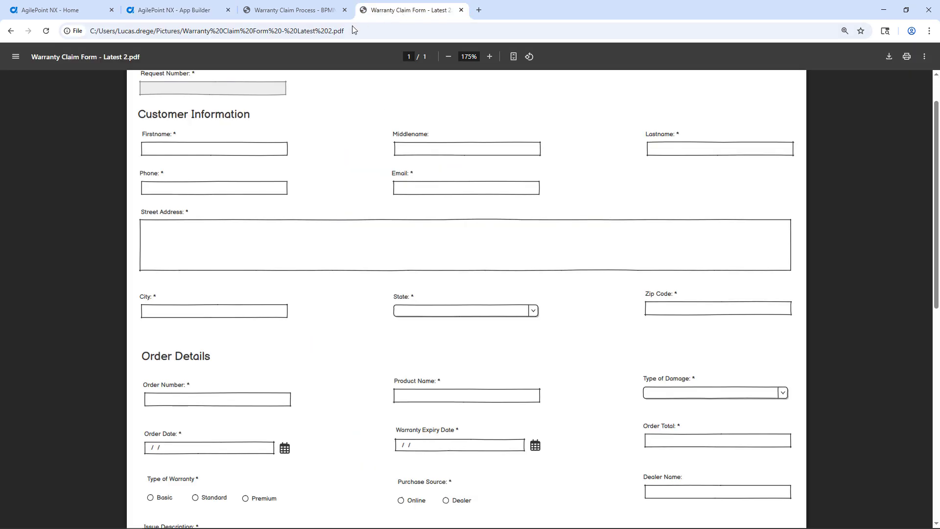
# Examine the source warranty claim form from Request Number down to the product photo upload area.
pyautogui.scroll(1, 273, 248)
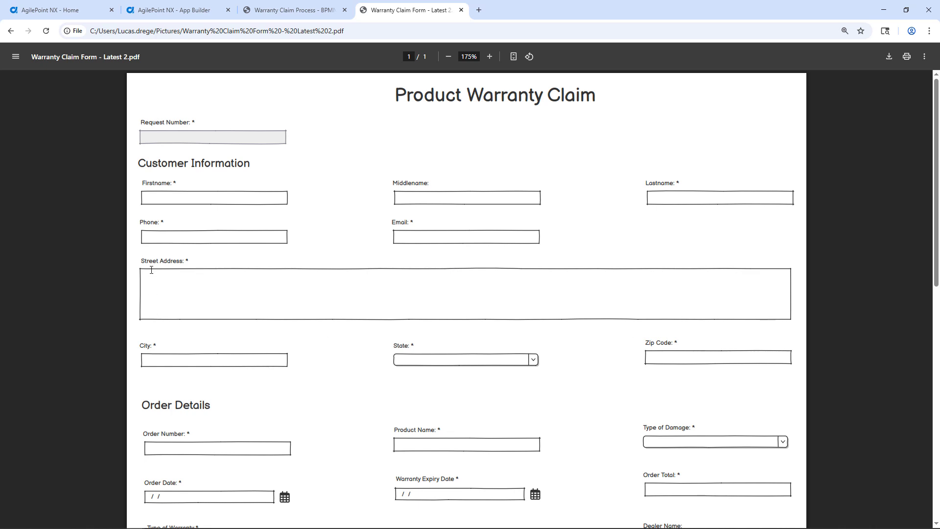
pyautogui.scroll(-3, 205, 296)
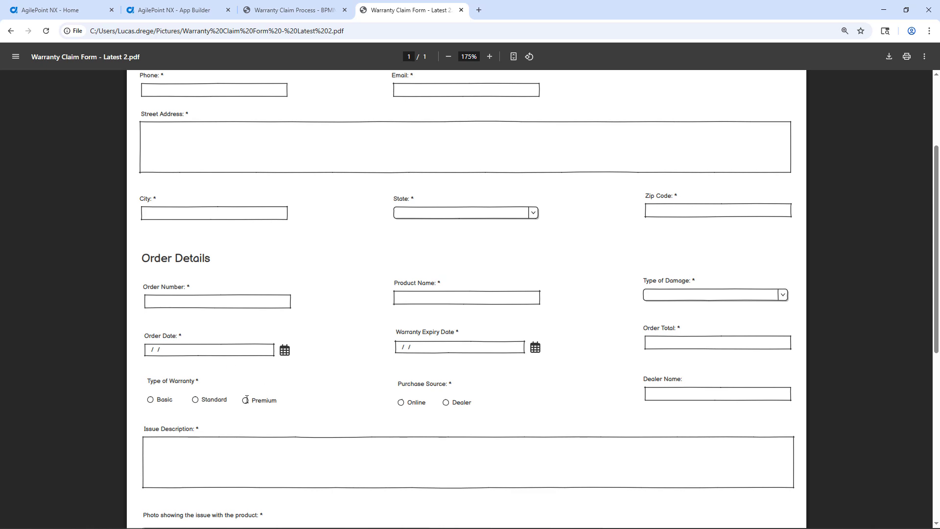
pyautogui.scroll(-5, 416, 456)
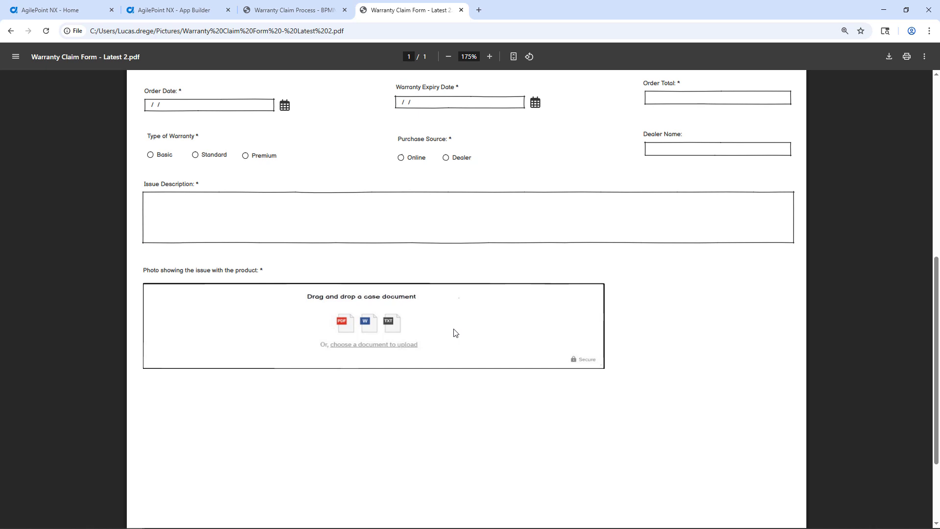
# Return to the suggested data fields in App Builder and set the Request Number field's data type to Sequence Number.
pyautogui.click(200, 16)
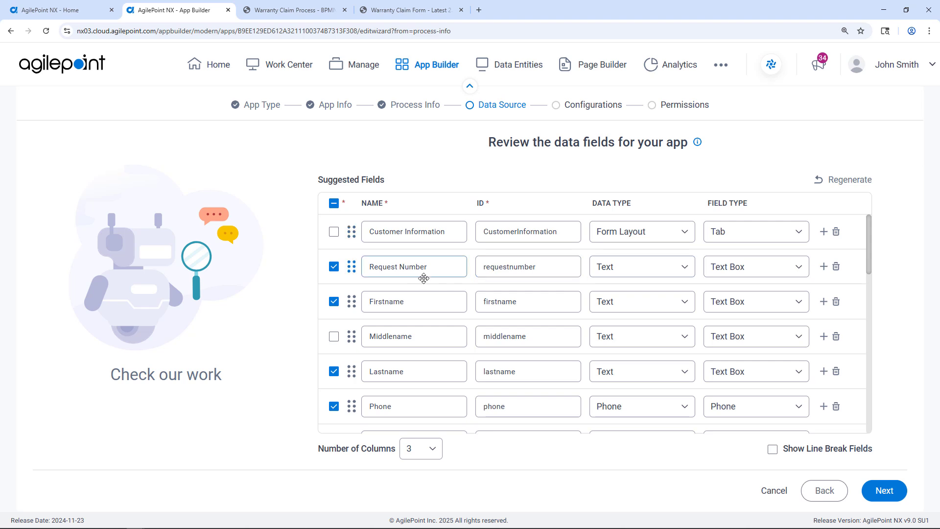
pyautogui.click(659, 274)
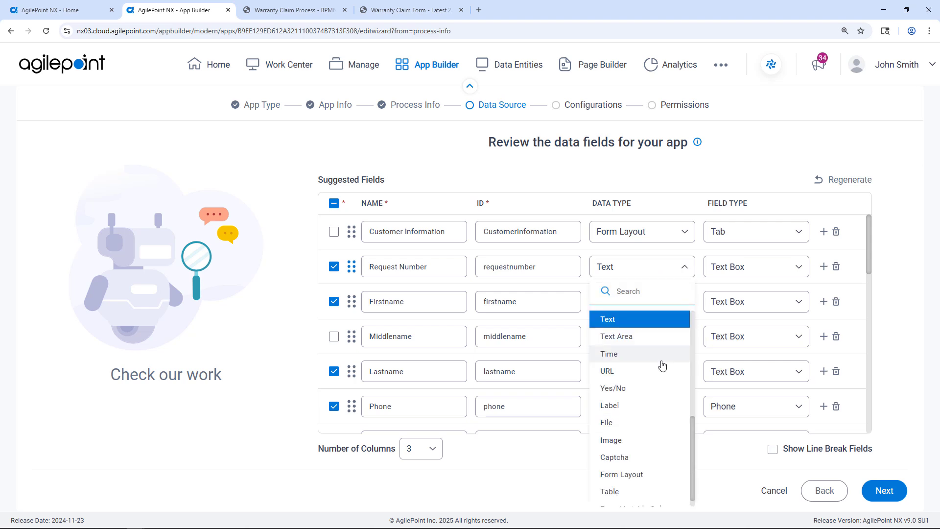
pyautogui.scroll(5, 659, 382)
pyautogui.click(646, 323)
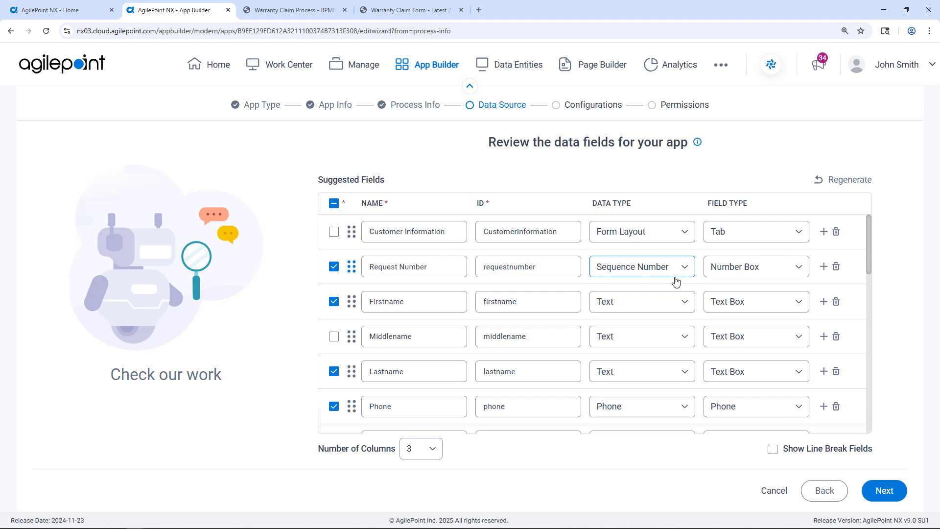
# Decline the existing picklist for the State field, generate a new one with AI from the description "US State", and save it.
pyautogui.scroll(-3, 403, 299)
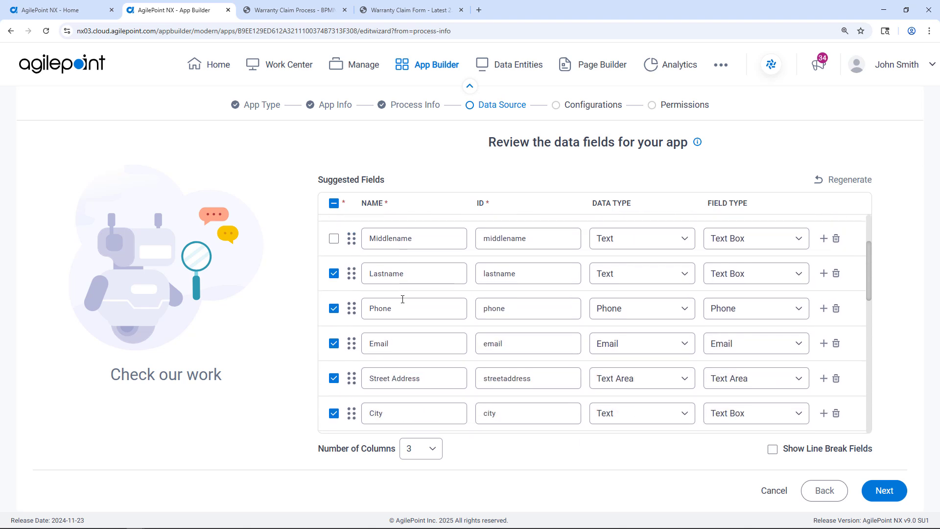
pyautogui.scroll(-3, 399, 296)
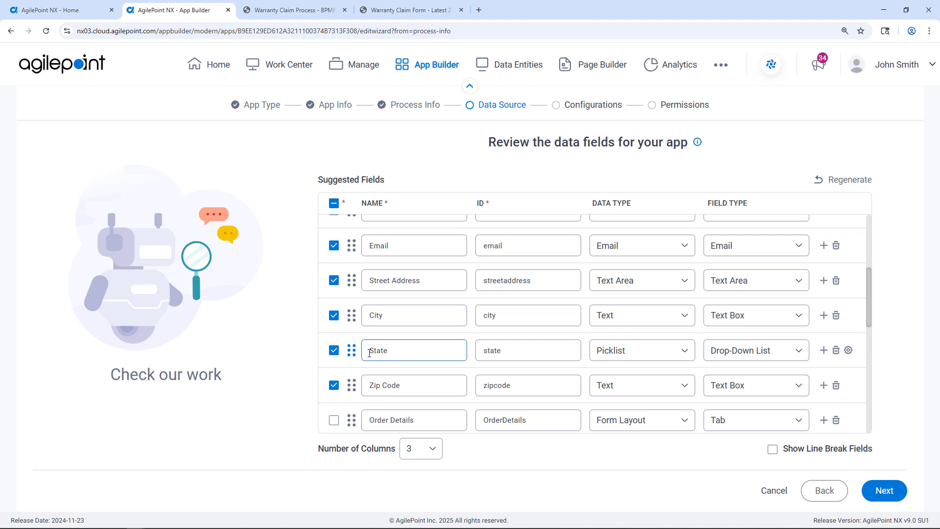
pyautogui.click(848, 350)
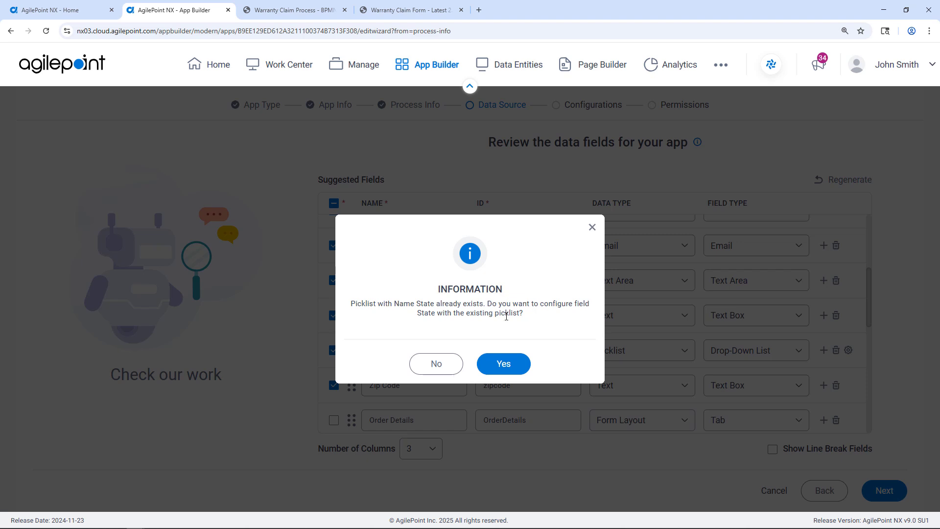
pyautogui.click(436, 364)
pyautogui.click(760, 283)
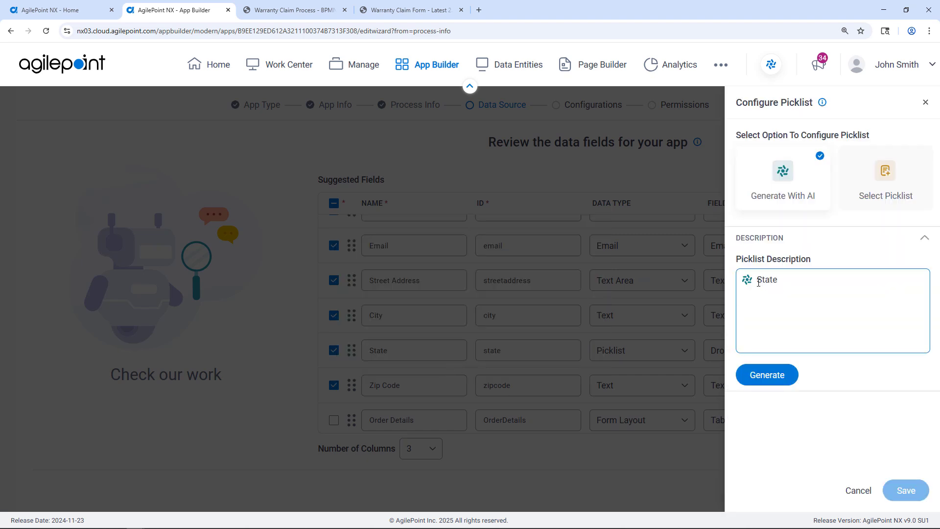
pyautogui.write('US')
pyautogui.click(779, 375)
pyautogui.scroll(-1, 811, 410)
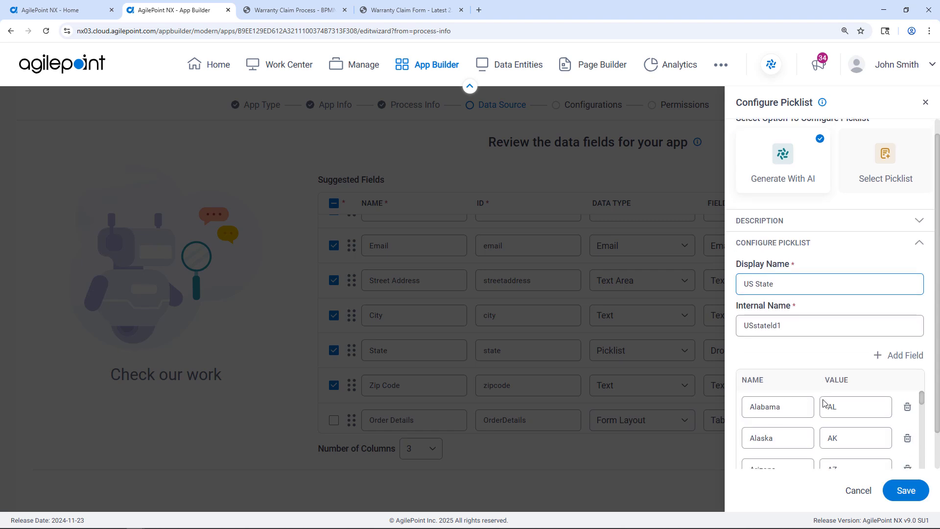
pyautogui.scroll(-5, 829, 396)
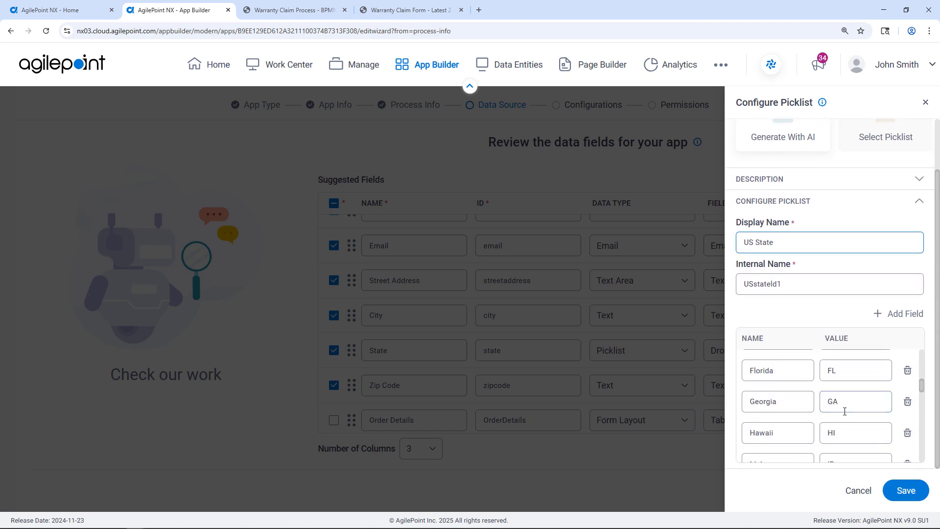
pyautogui.click(905, 491)
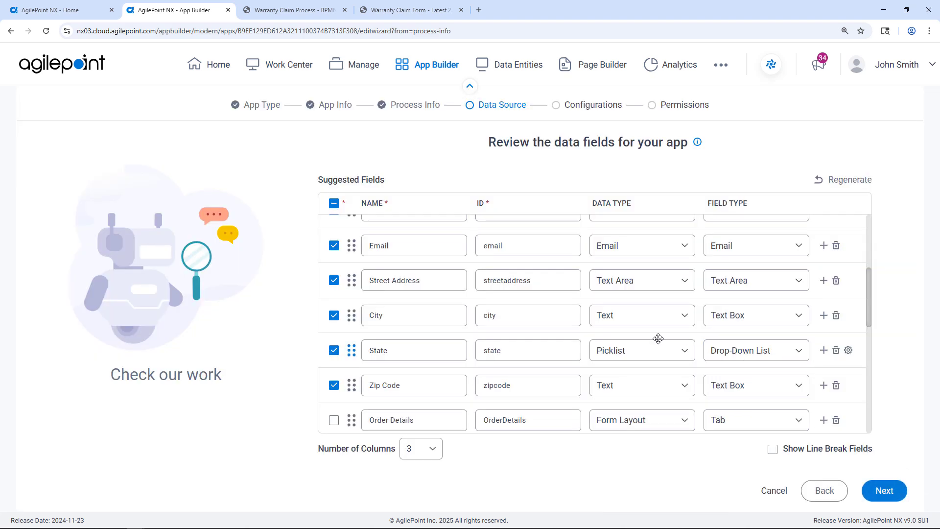
# Set the Zip Code field's field type to Postal Code.
pyautogui.scroll(-2, 659, 339)
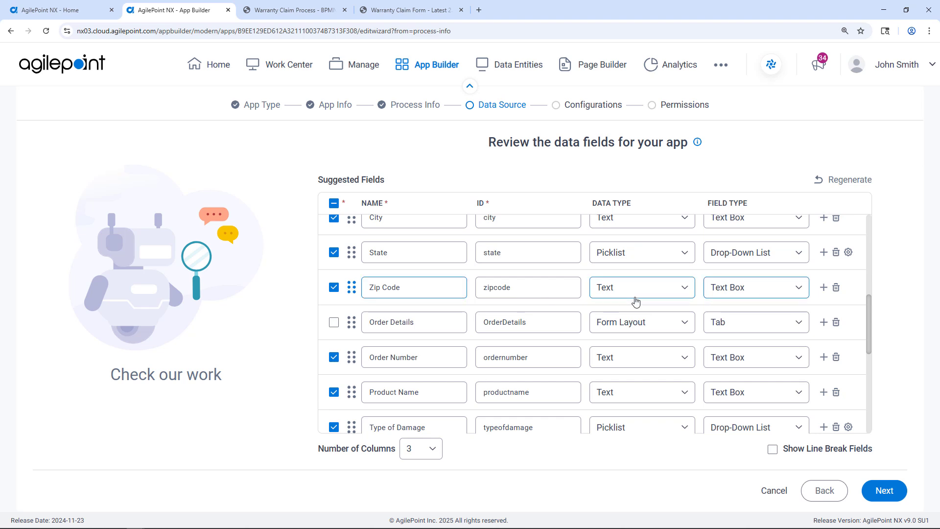
pyautogui.click(761, 295)
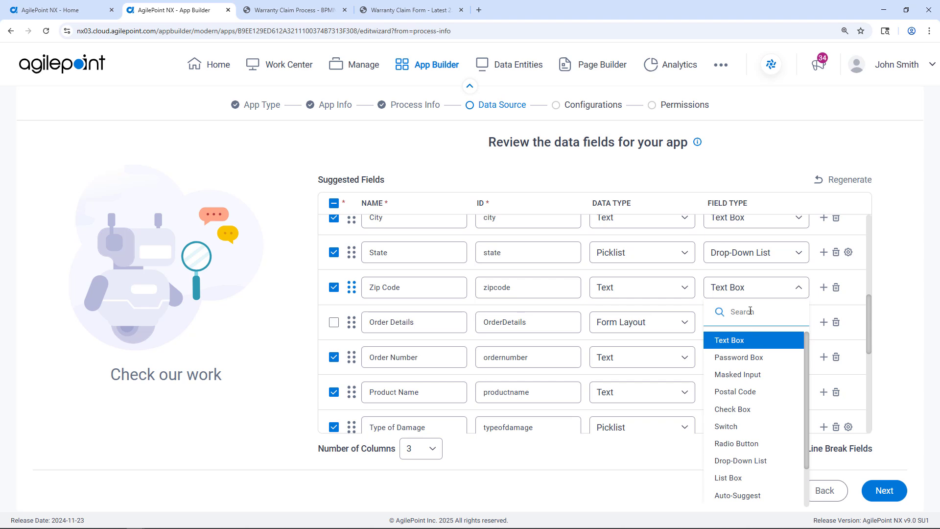
pyautogui.write('pos')
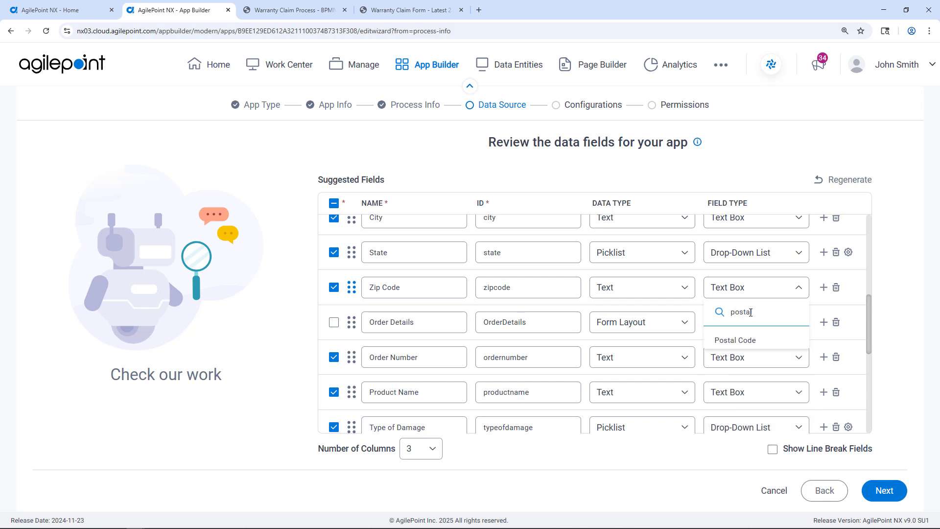
pyautogui.write('ta')
pyautogui.click(751, 340)
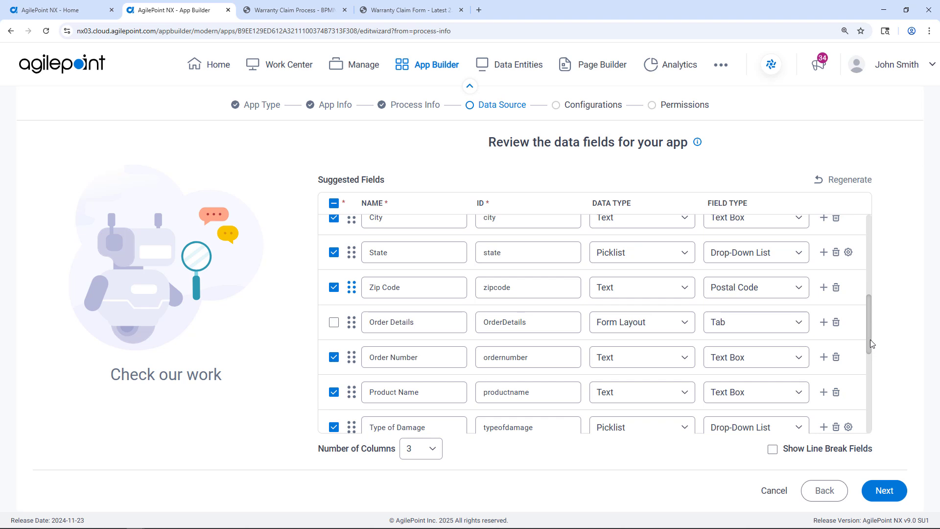
# Configure the Type of Damage field with the existing Type of Damage picklist and save it.
pyautogui.scroll(-3, 871, 343)
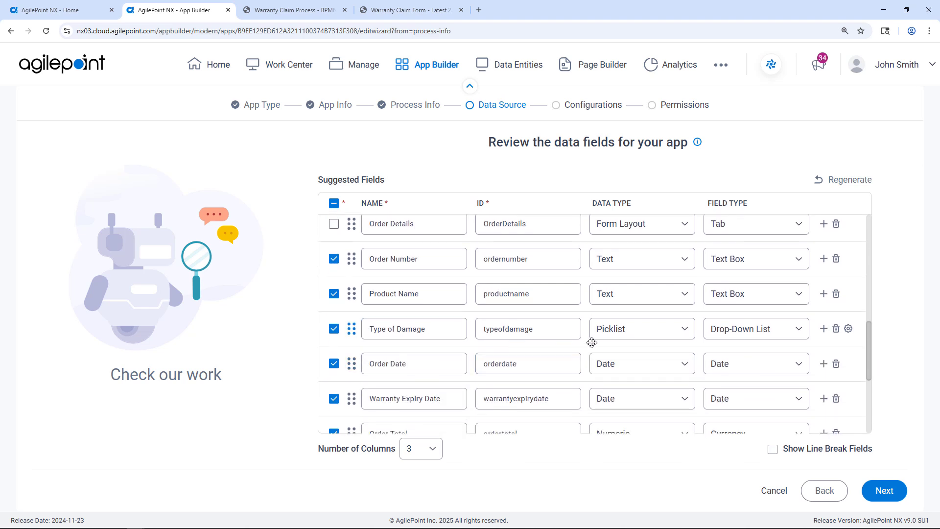
pyautogui.click(847, 332)
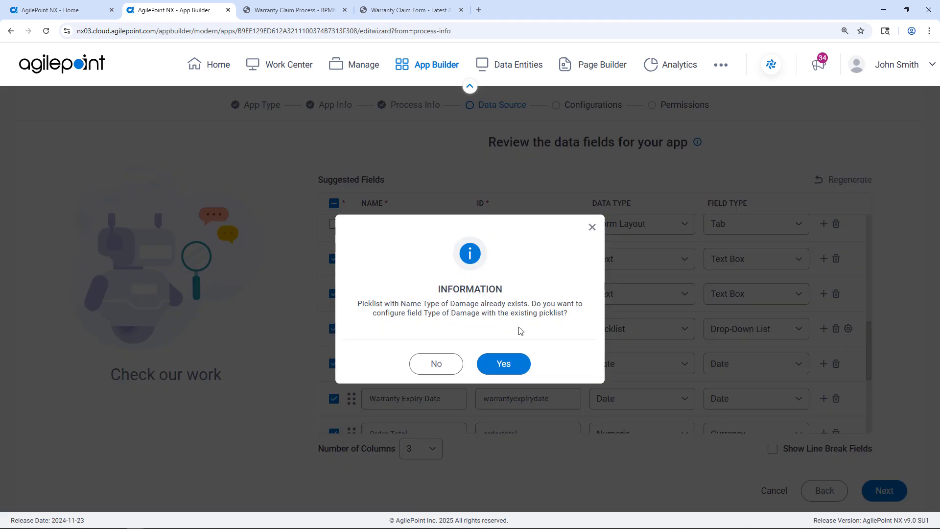
pyautogui.click(513, 367)
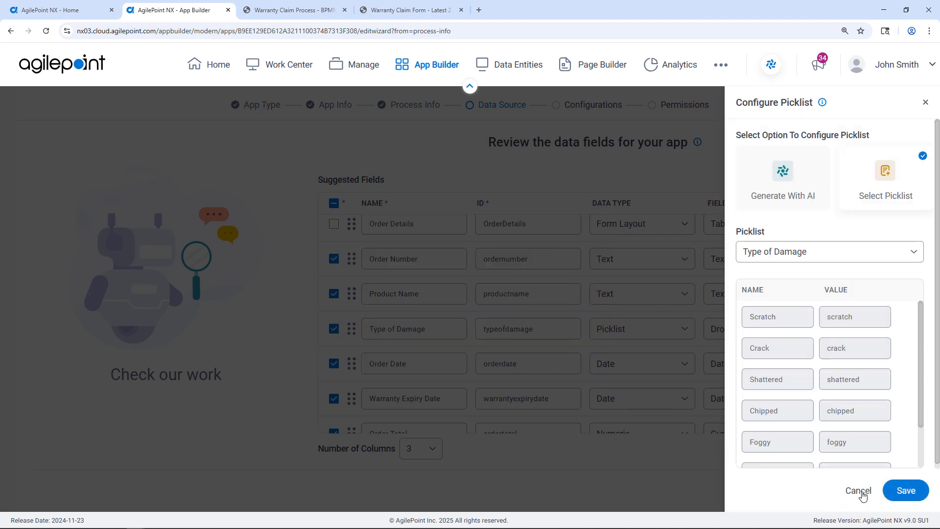
pyautogui.click(906, 490)
# Configure the Type of Warranty field with the existing Type of Warranty picklist and save it.
pyautogui.scroll(-3, 713, 349)
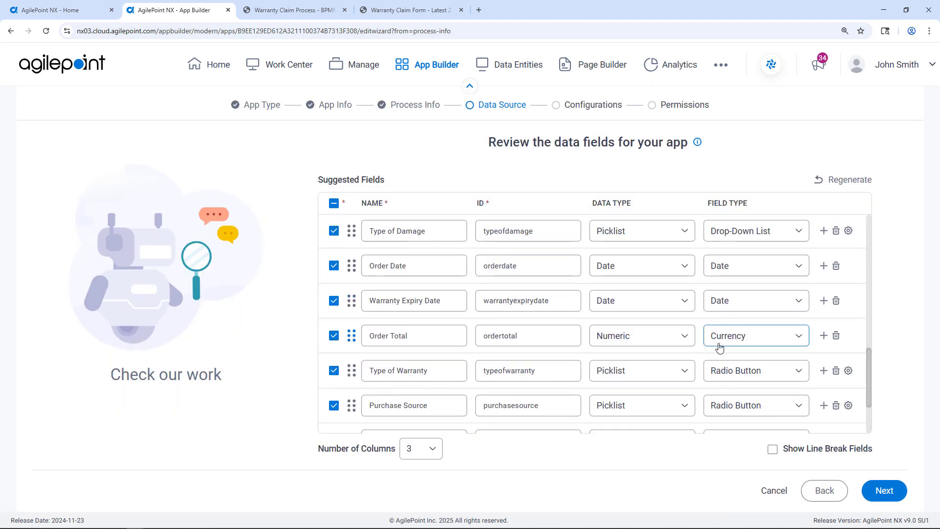
pyautogui.scroll(3, 633, 346)
pyautogui.scroll(-3, 633, 351)
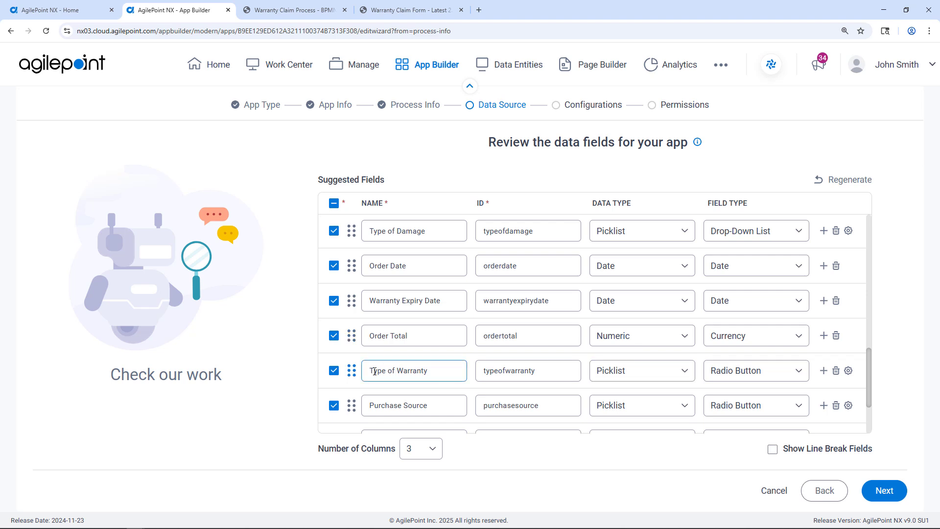
pyautogui.click(848, 370)
pyautogui.click(522, 362)
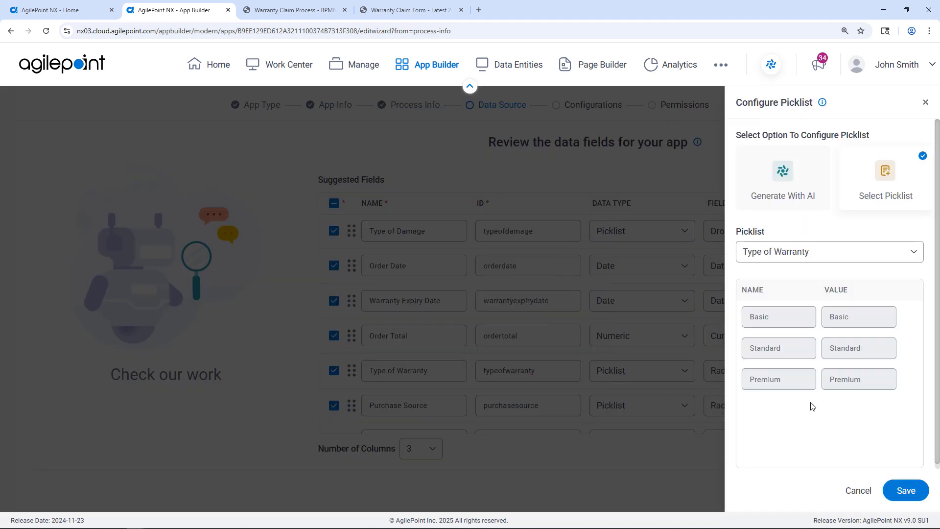
pyautogui.click(907, 488)
# Configure the Purchase Source field with the existing Purchase Source picklist, check its options against the PDF form, and save it.
pyautogui.scroll(-3, 393, 300)
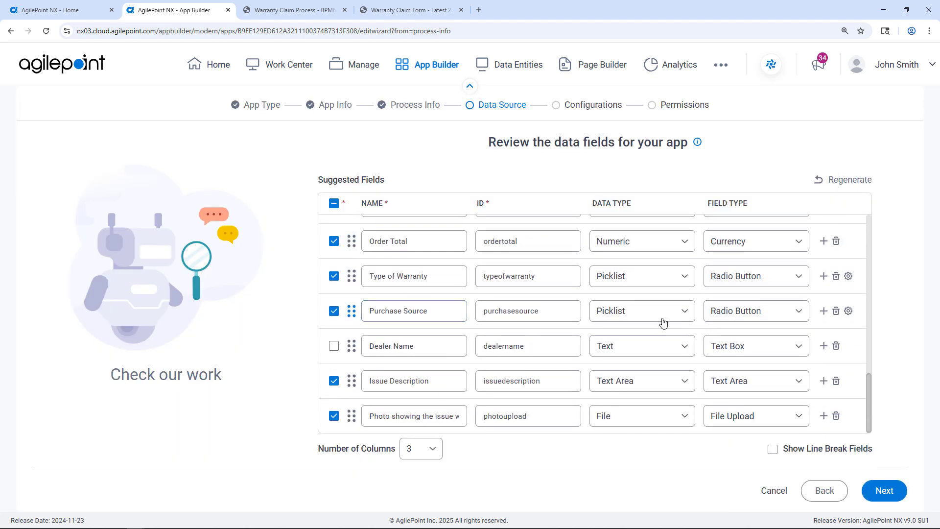
pyautogui.click(848, 312)
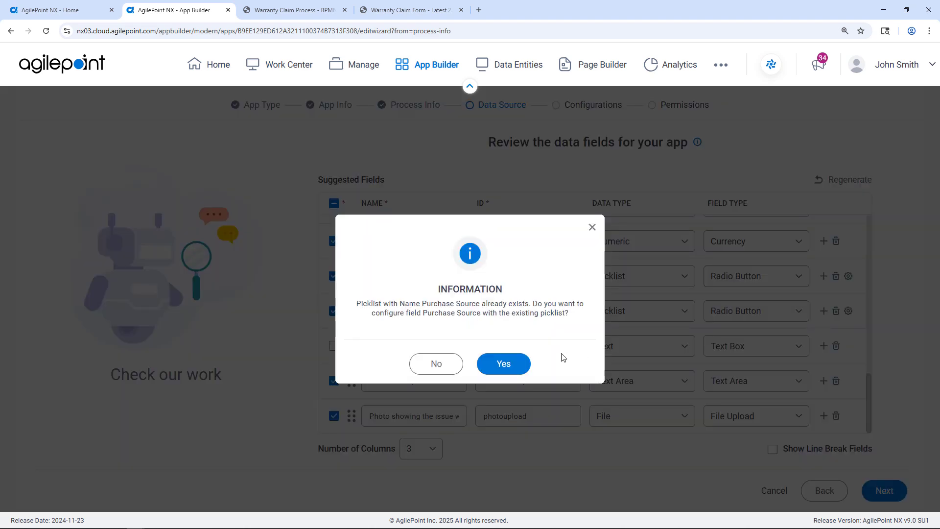
pyautogui.click(513, 363)
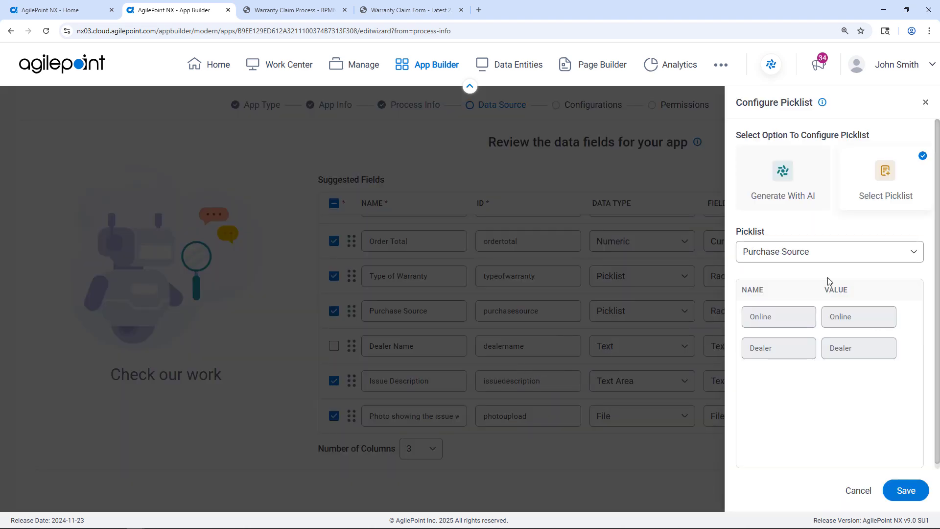
pyautogui.click(421, 13)
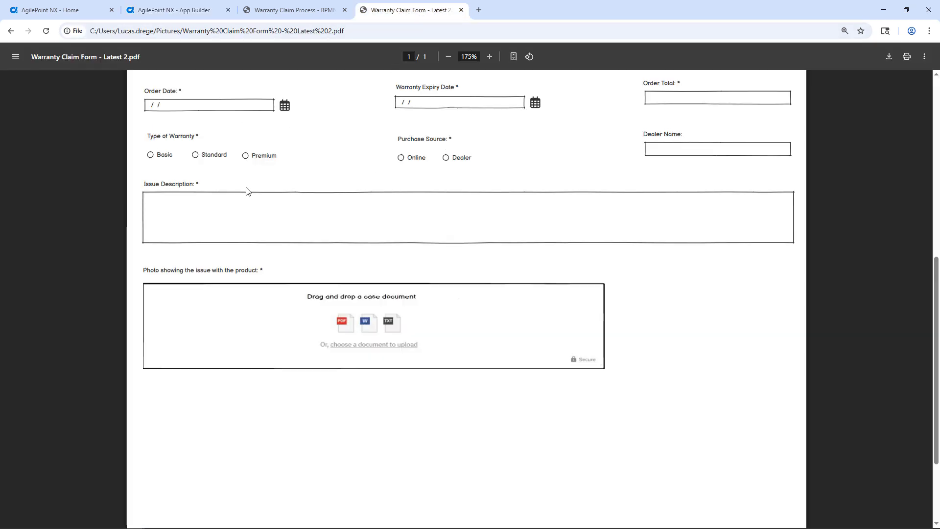
pyautogui.click(200, 14)
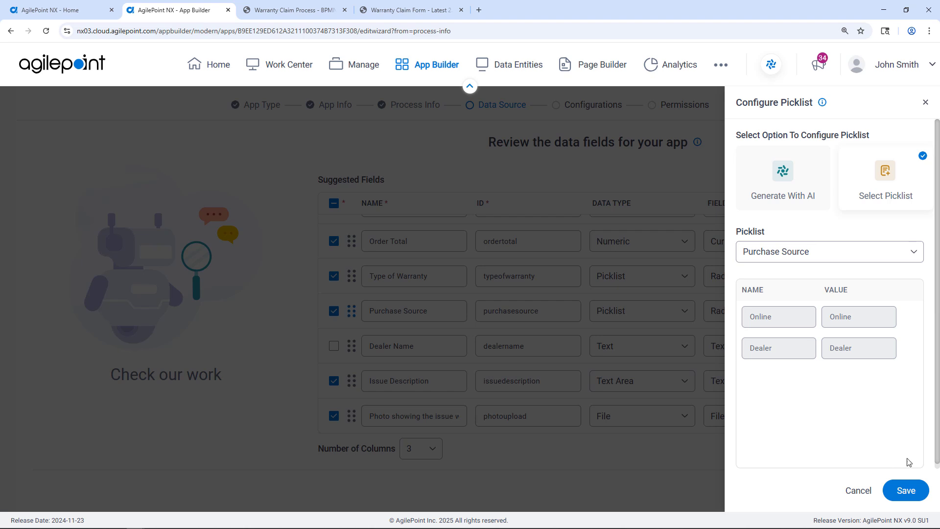
pyautogui.click(904, 489)
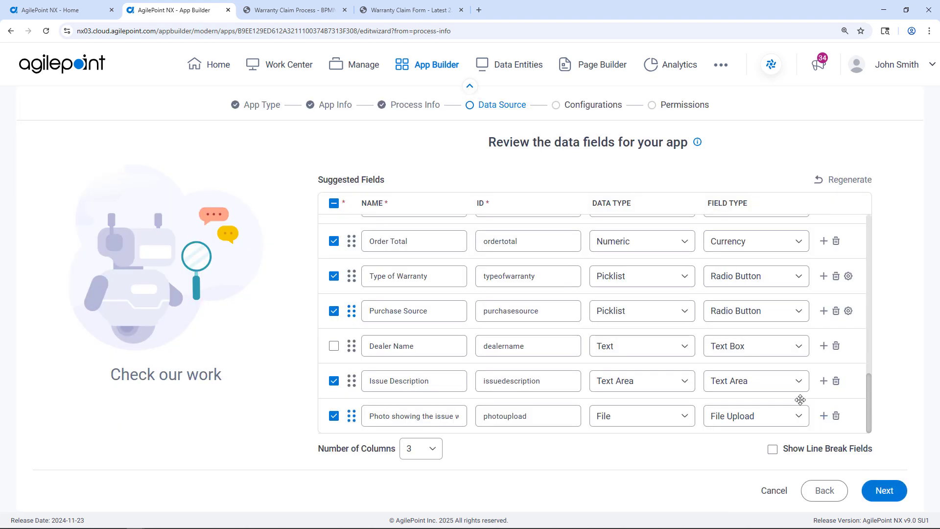
# Show the line break fields in the suggested field list and compare the row layout with the source PDF form.
pyautogui.click(772, 450)
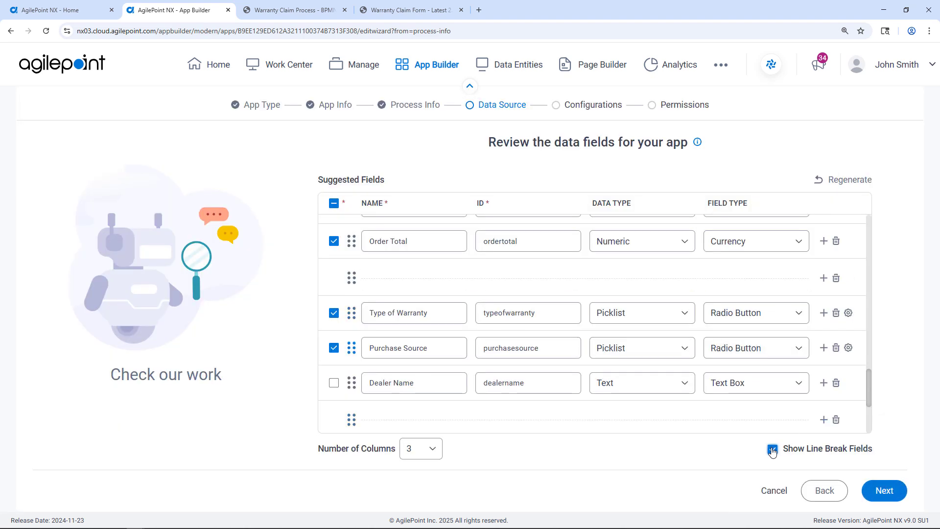
pyautogui.scroll(3, 558, 330)
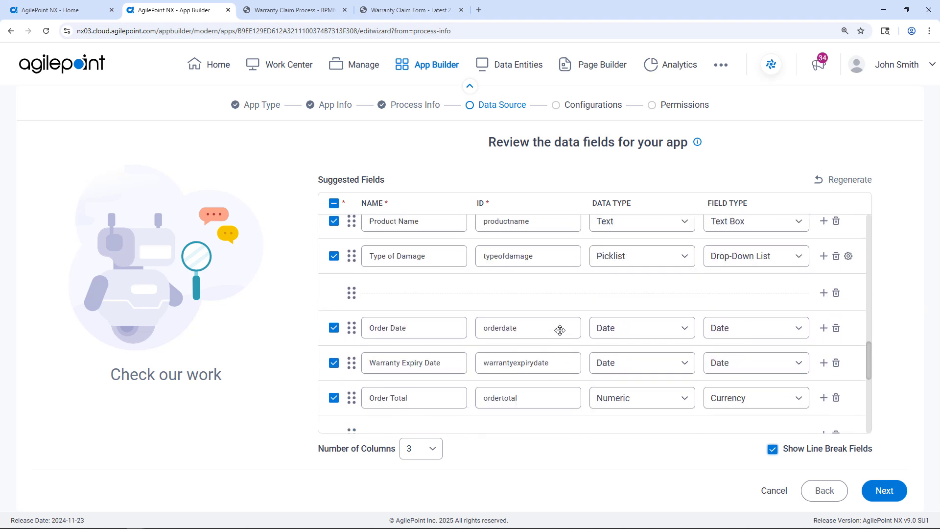
pyautogui.scroll(10, 560, 331)
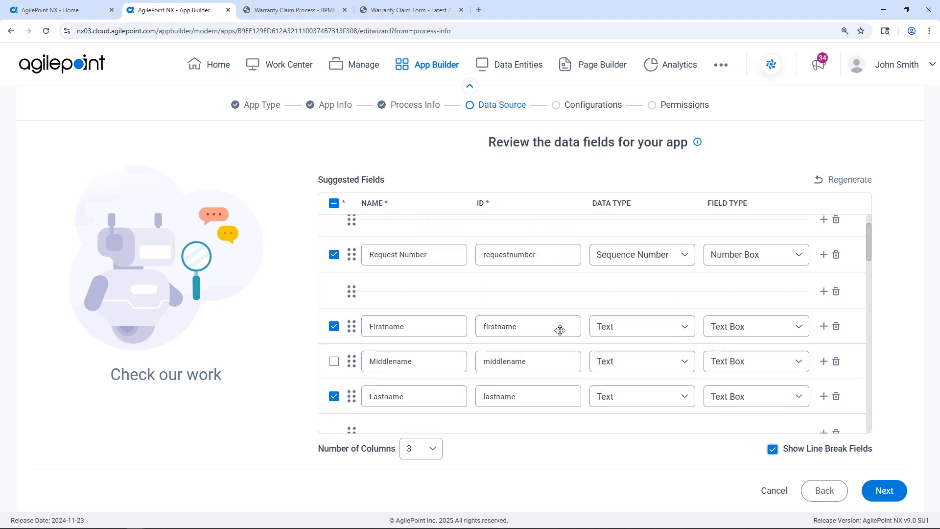
pyautogui.scroll(1, 560, 330)
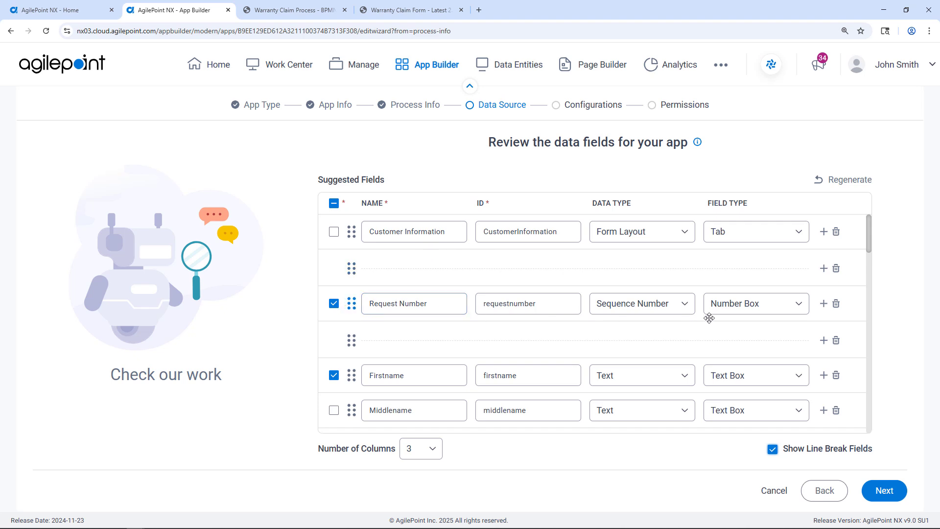
pyautogui.scroll(-1, 503, 356)
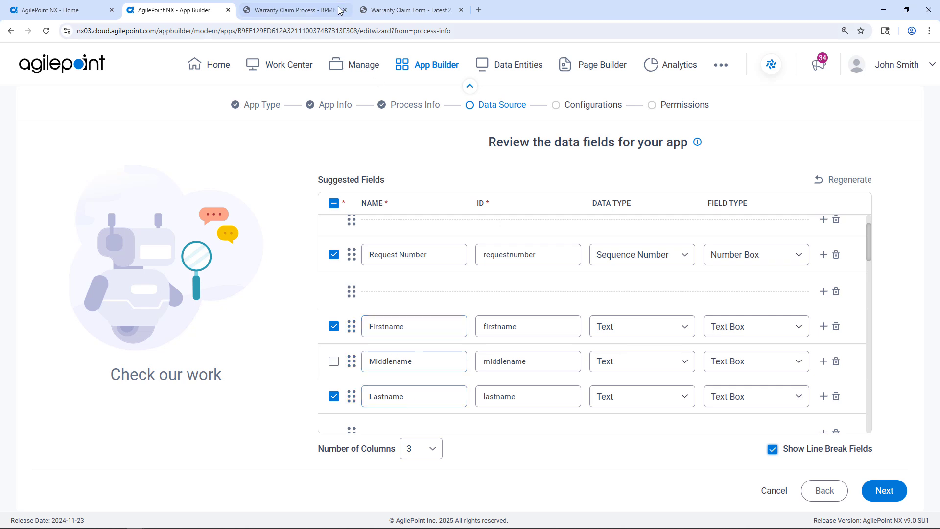
pyautogui.click(407, 10)
pyautogui.scroll(6, 294, 181)
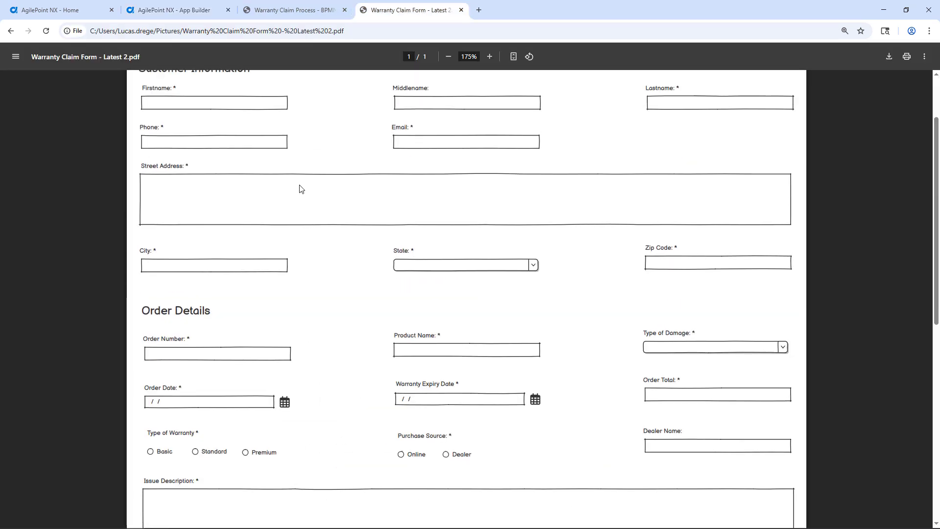
# Check the suggested phone, email and address rows against the PDF form, and accept the suggested data fields.
pyautogui.scroll(2, 302, 189)
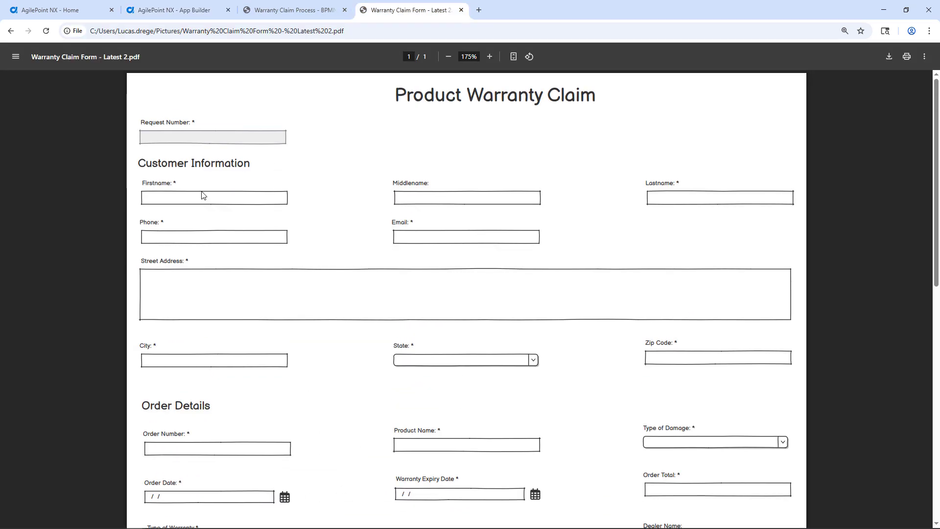
pyautogui.click(192, 13)
pyautogui.scroll(-3, 431, 353)
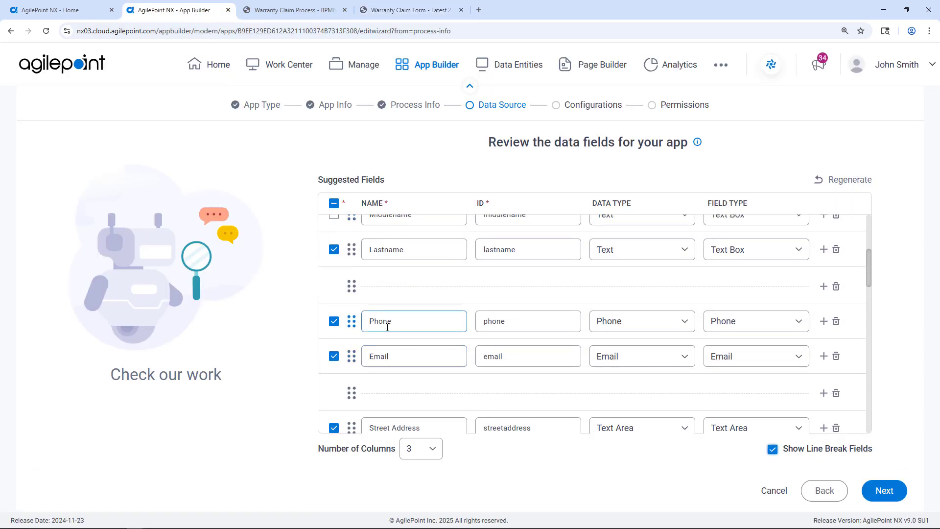
pyautogui.click(404, 10)
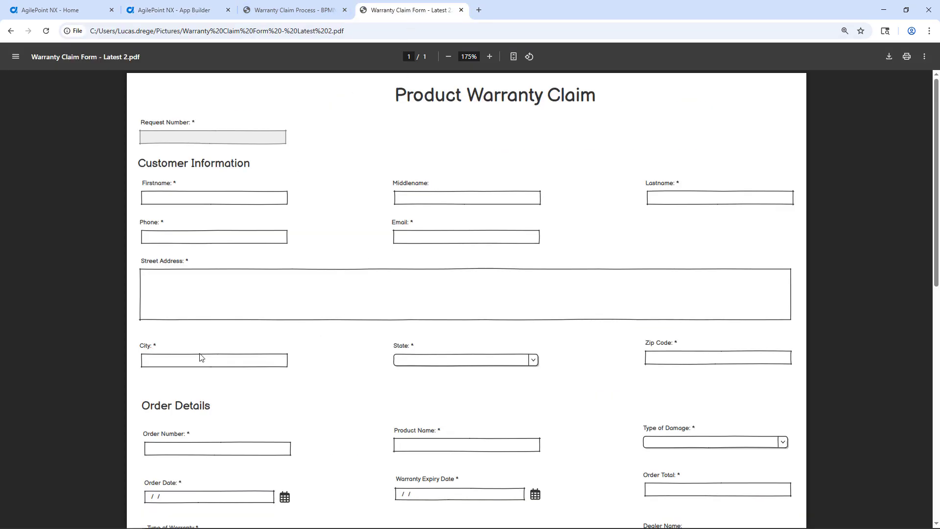
pyautogui.click(200, 9)
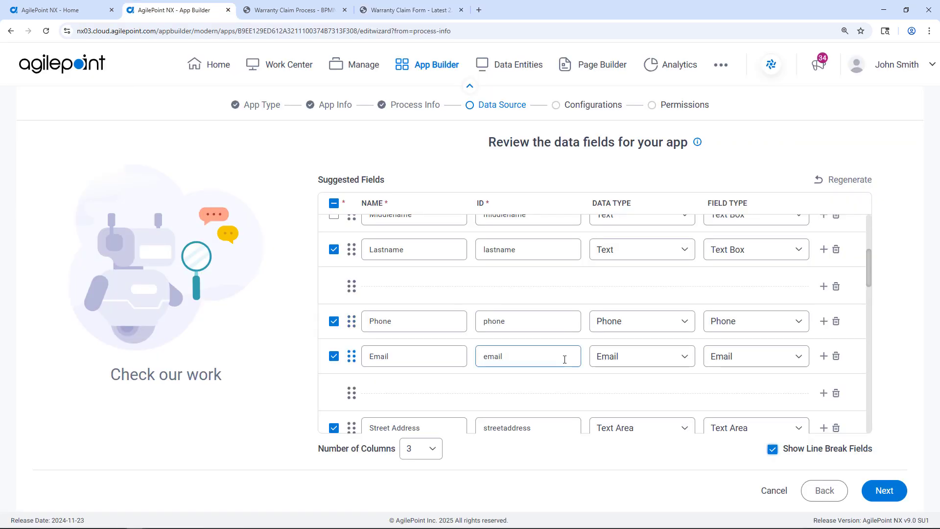
pyautogui.scroll(-3, 637, 363)
pyautogui.scroll(3, 649, 367)
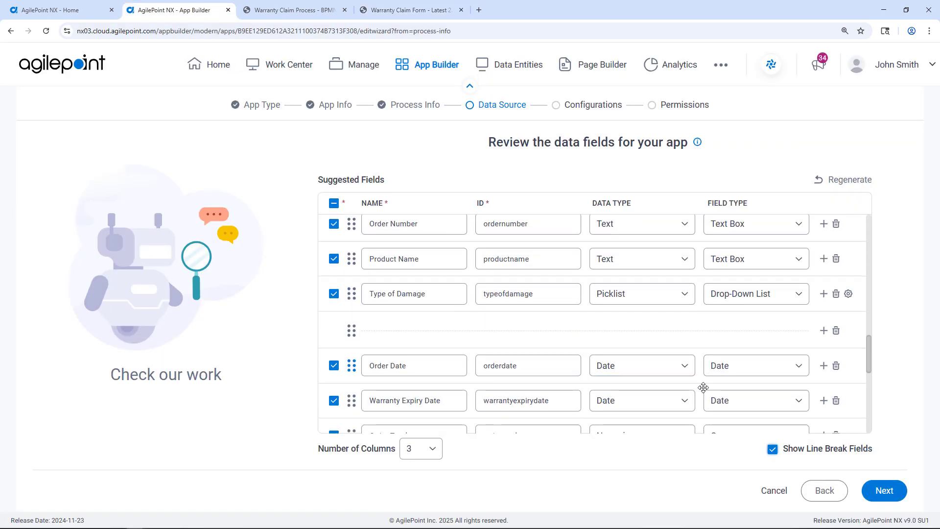
pyautogui.click(879, 491)
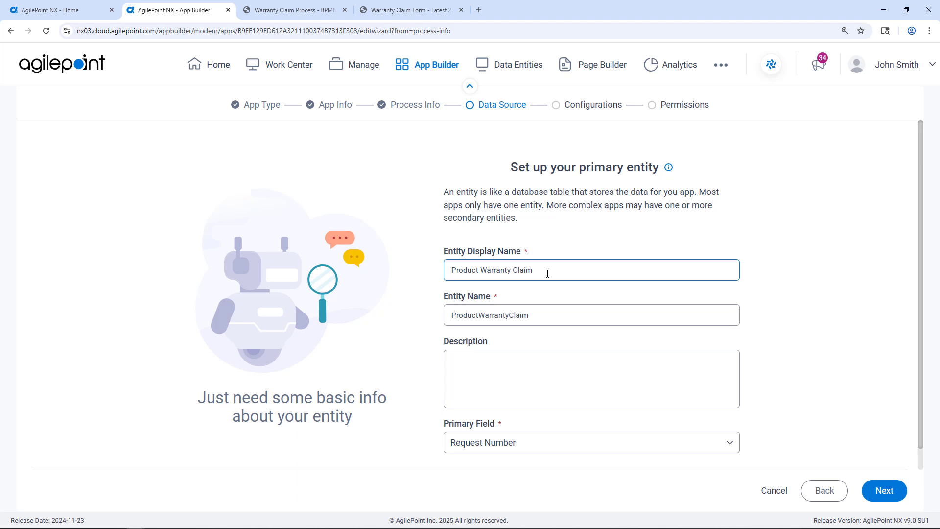
# Set the primary entity's display name to Product Warranty ClaimWCLD, keeping Request Number as its primary field.
pyautogui.write('WCLD')
pyautogui.scroll(-1, 537, 357)
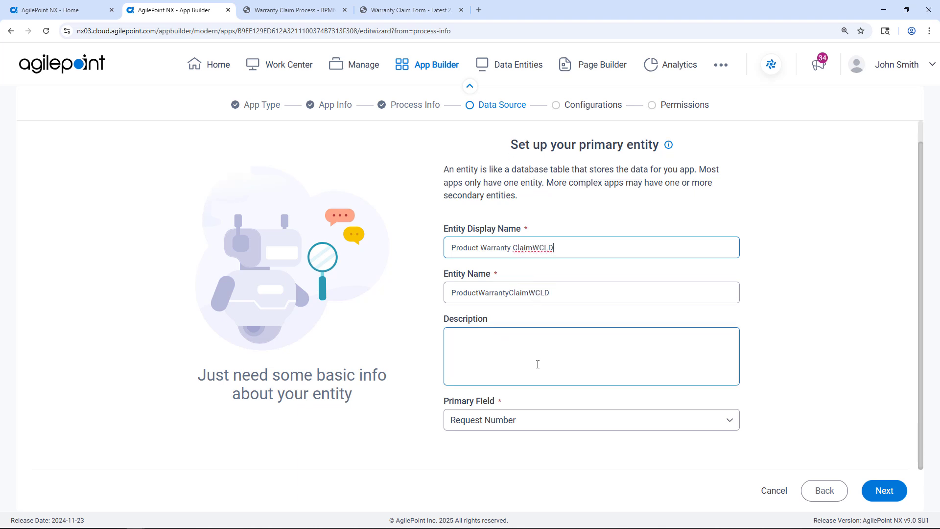
pyautogui.click(482, 424)
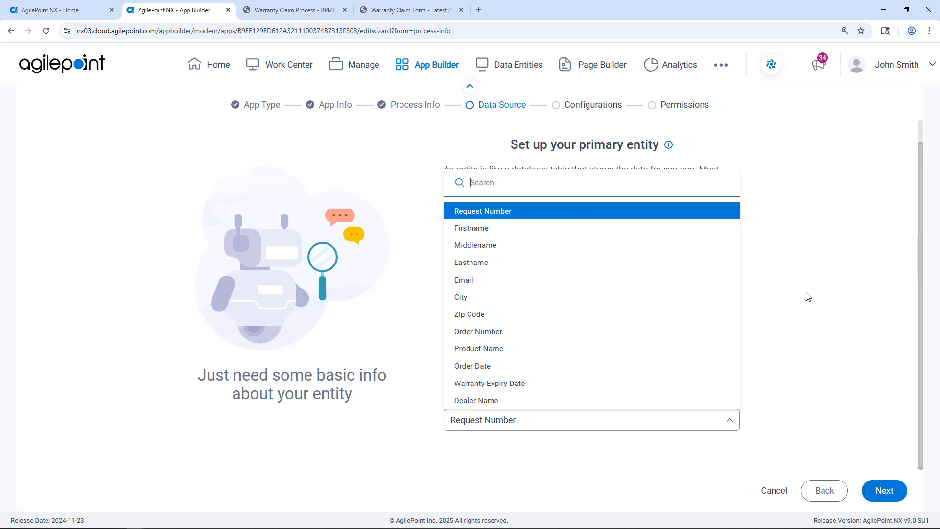
pyautogui.click(810, 324)
pyautogui.click(880, 494)
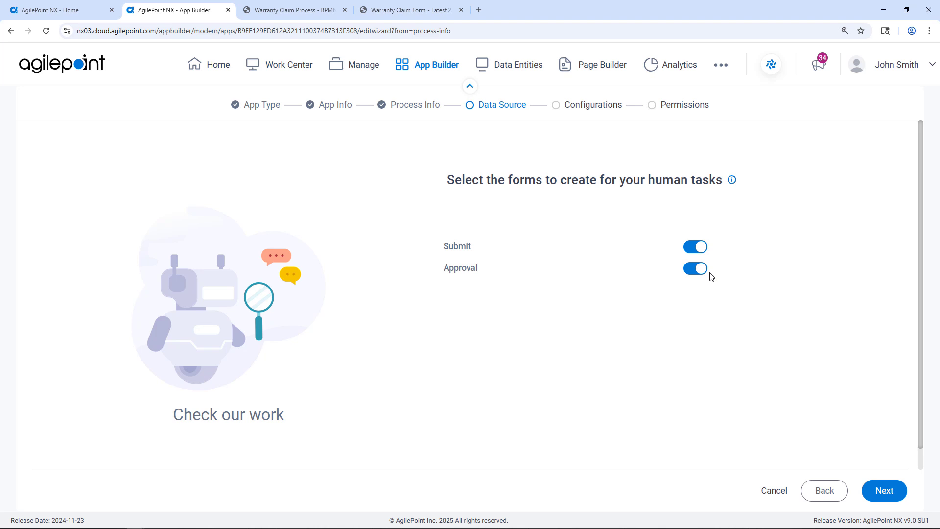
# Finish creating the app with the Submit and Approval forms, leaving the optional features and permissions at their defaults.
pyautogui.click(885, 491)
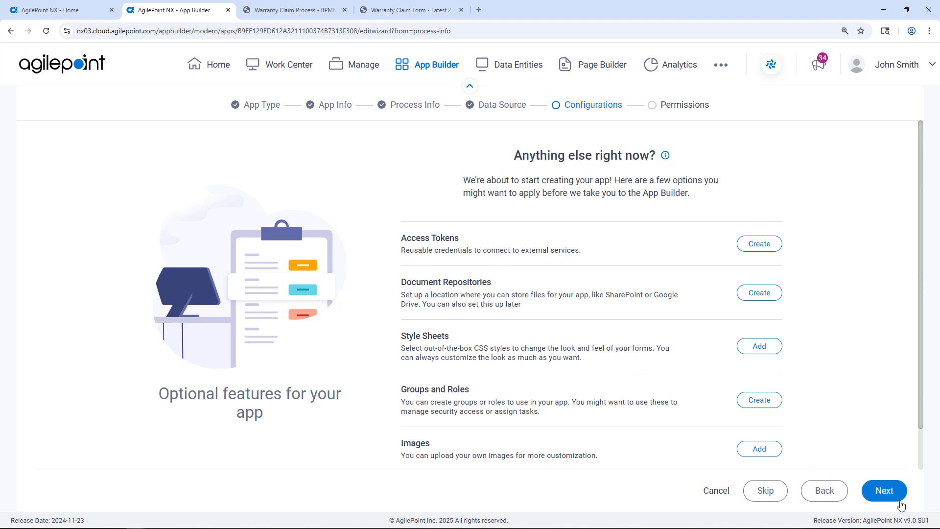
pyautogui.click(884, 491)
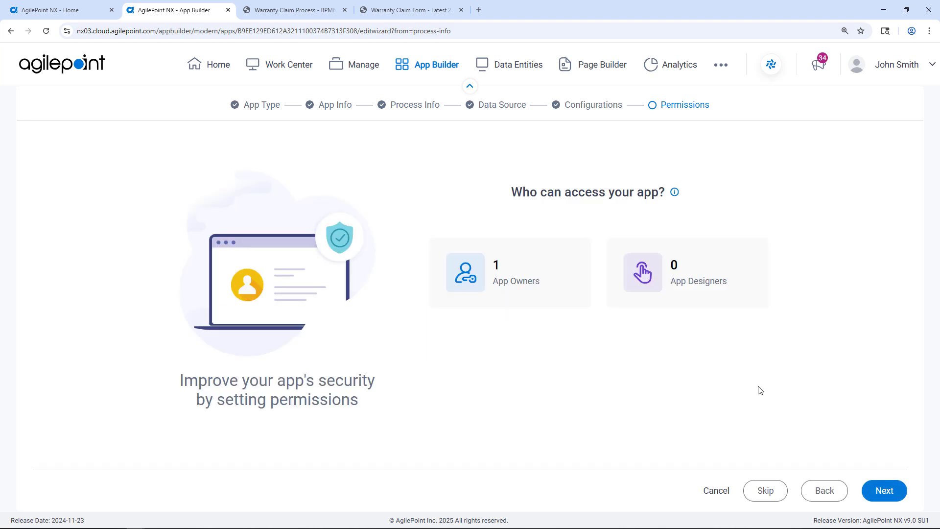
pyautogui.click(882, 492)
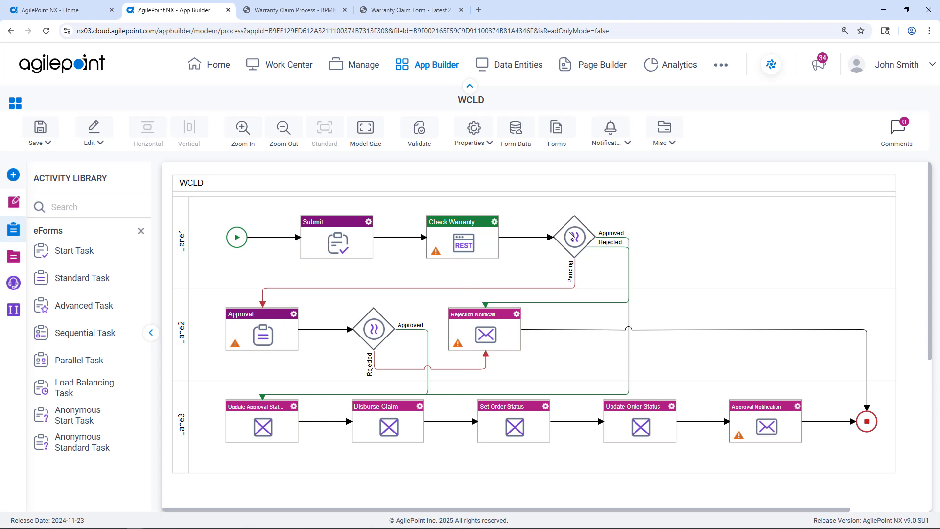
# Open the Submit task's form from the generated process and preview it as a PC browser page.
pyautogui.rightClick(370, 226)
pyautogui.click(429, 443)
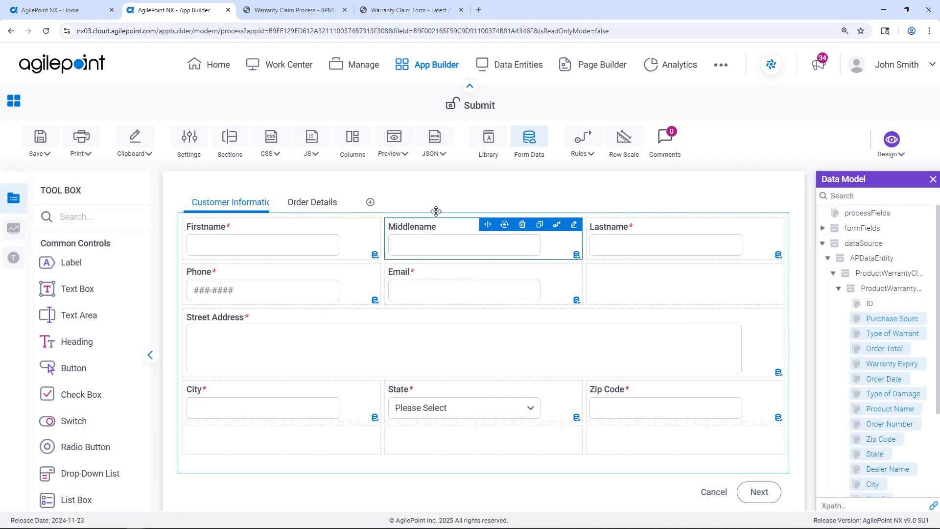
pyautogui.click(395, 142)
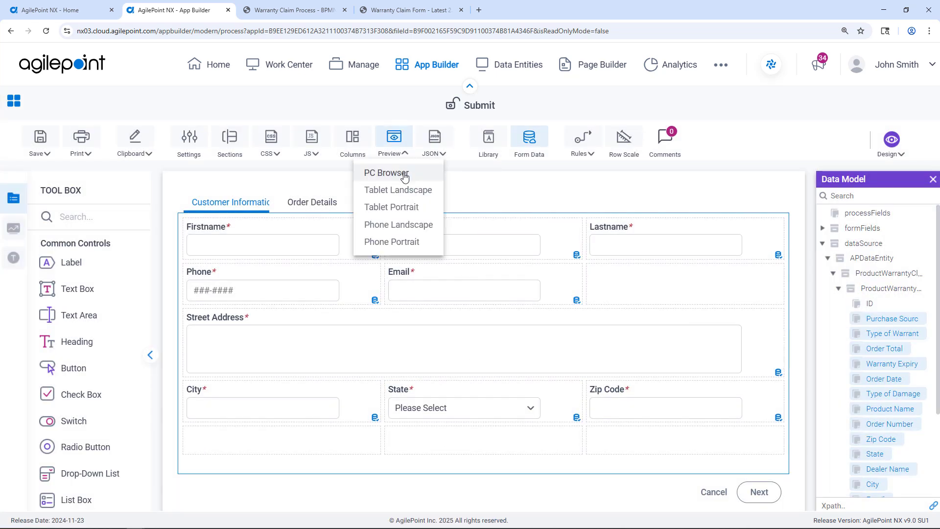
pyautogui.click(404, 173)
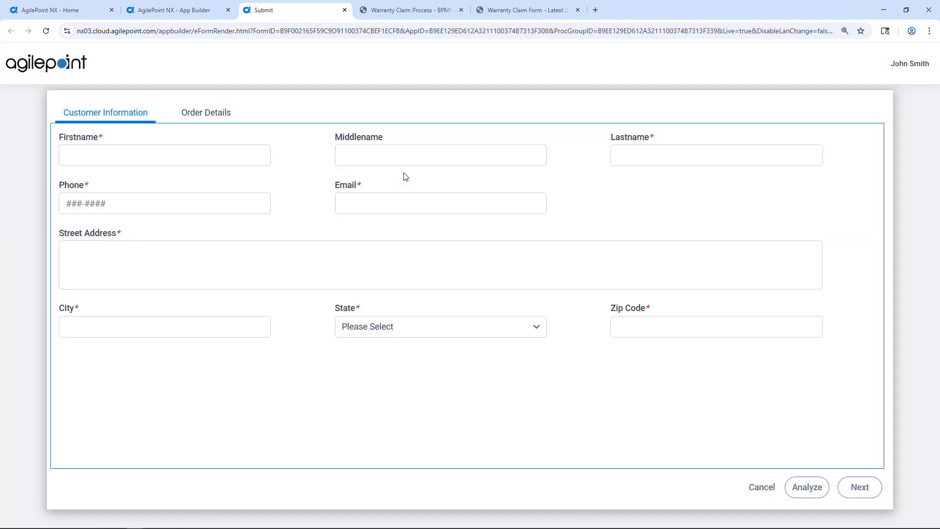
# Compare the Customer Information fields in the Submit form preview with the layout of the source PDF form.
pyautogui.click(126, 154)
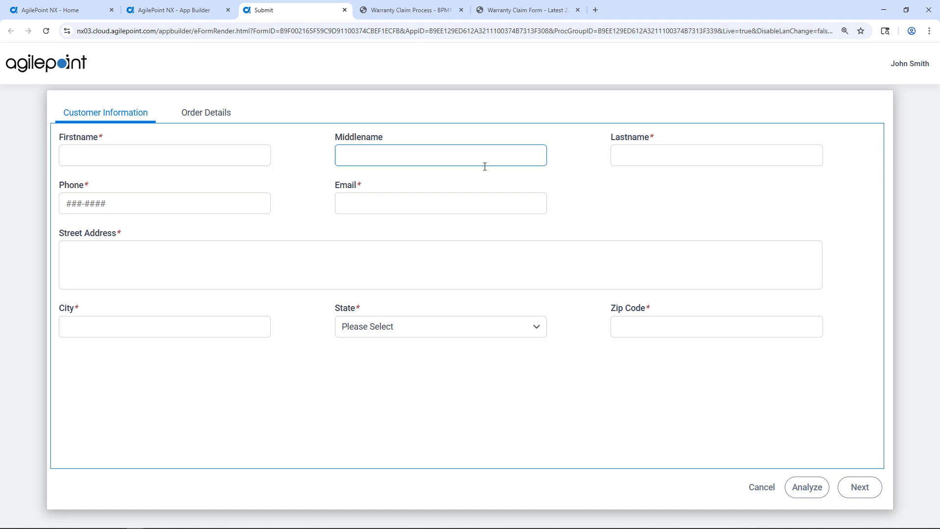
pyautogui.click(518, 10)
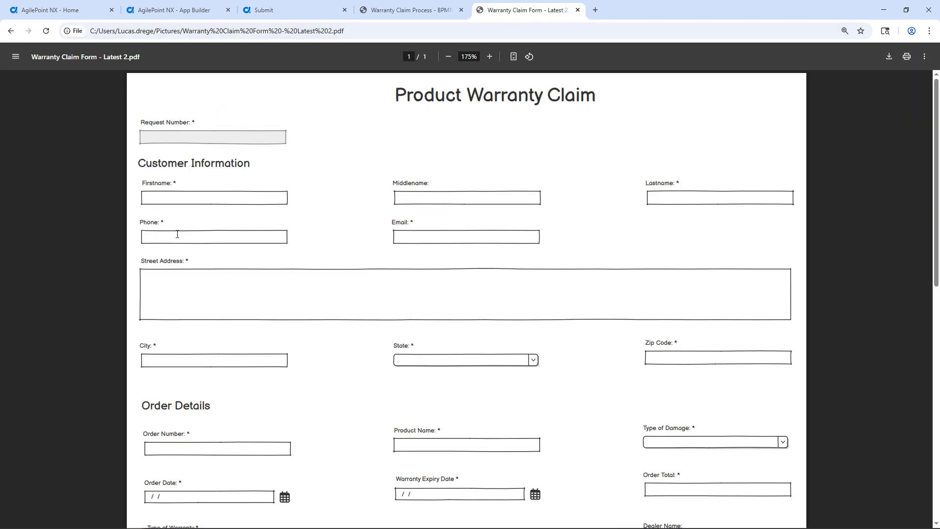
pyautogui.click(308, 11)
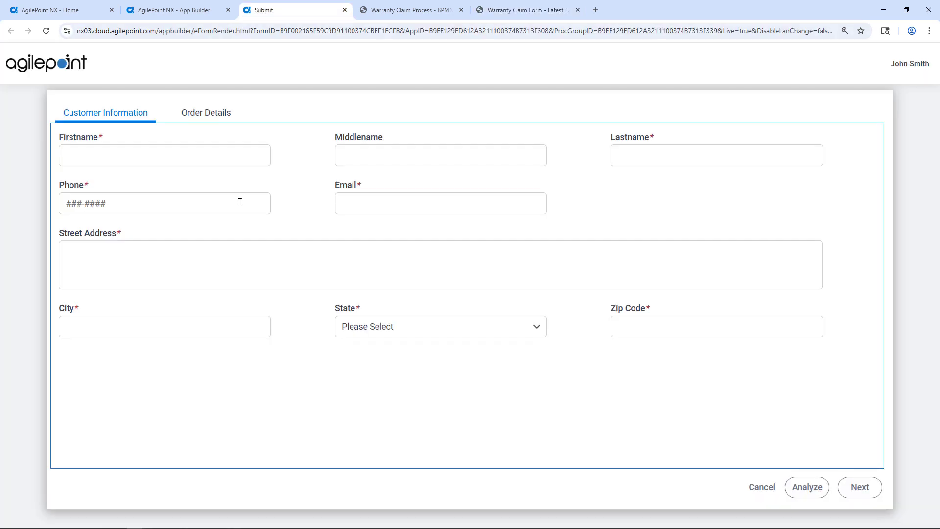
pyautogui.click(186, 207)
pyautogui.press('Tab')
pyautogui.press('Tab')
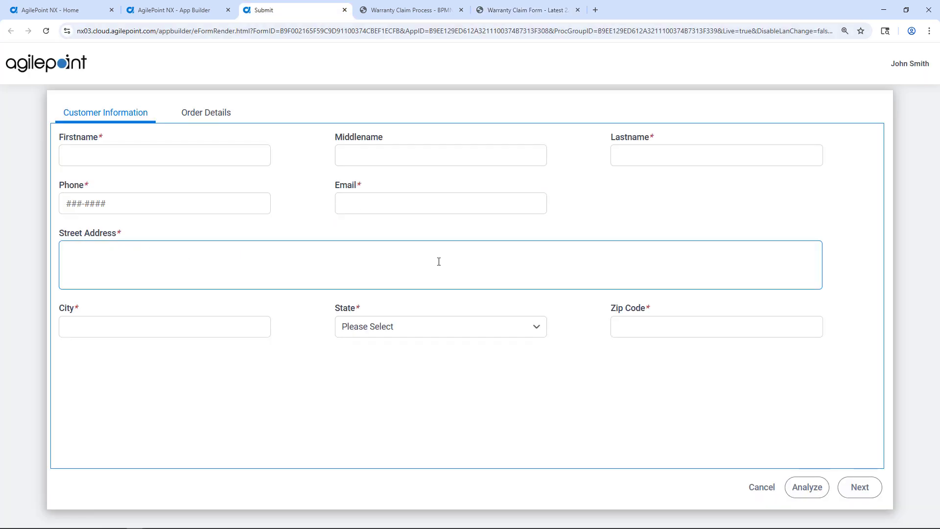
pyautogui.click(237, 141)
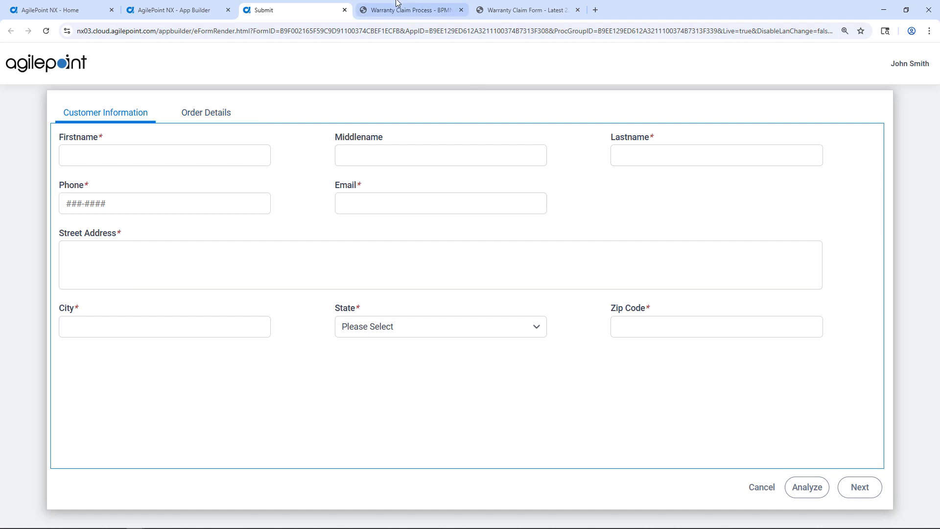
# Close the Submit form preview and return from the form designer to the WCLD process model.
pyautogui.click(345, 11)
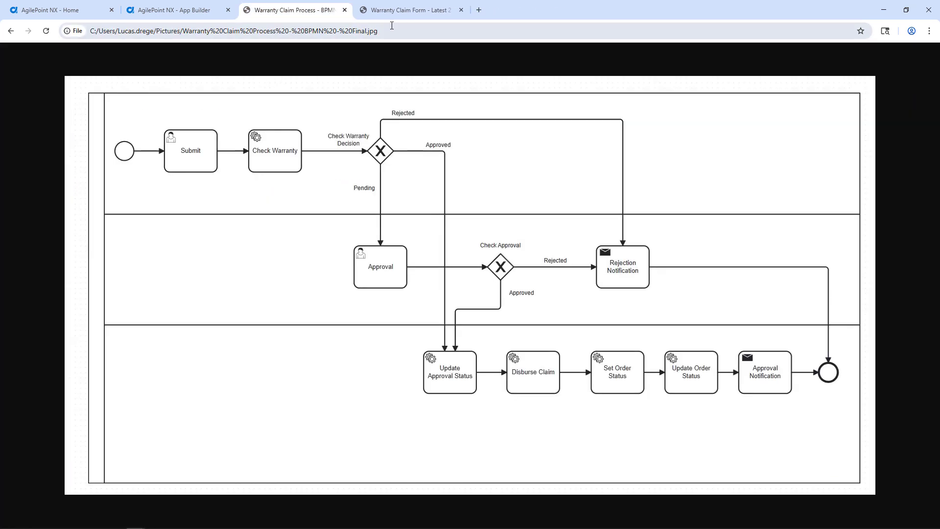
pyautogui.click(187, 11)
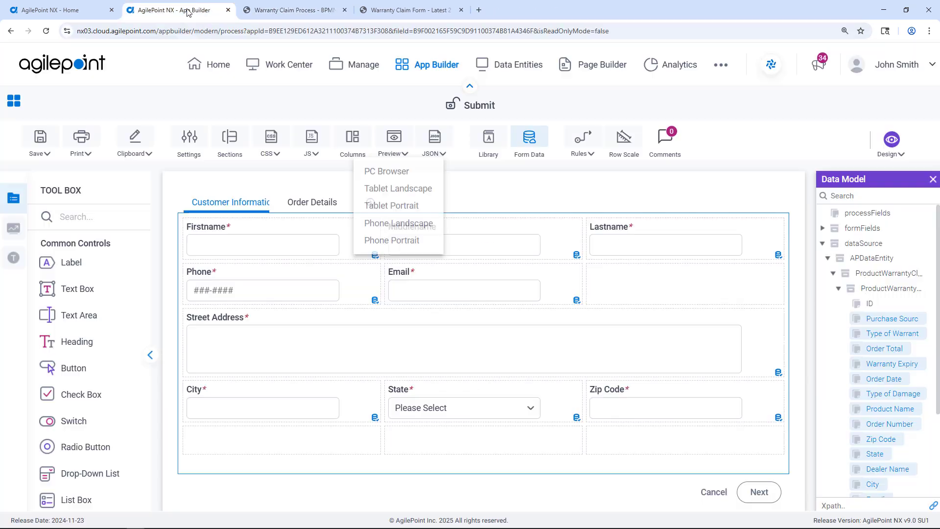
pyautogui.click(14, 105)
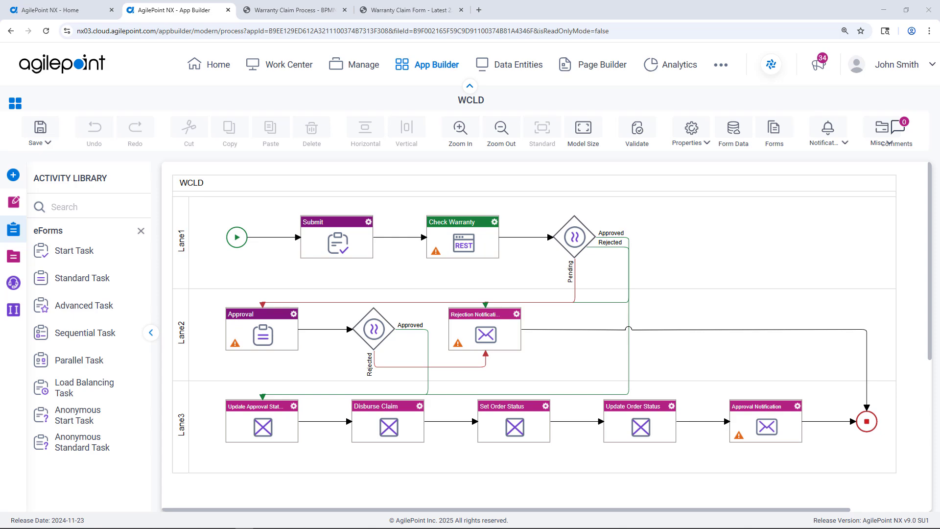
# Switch to the browser window with the finished Warranty Claim Process and examine its configured activities across all lanes.
pyautogui.hotkey('alt', 'Tab')
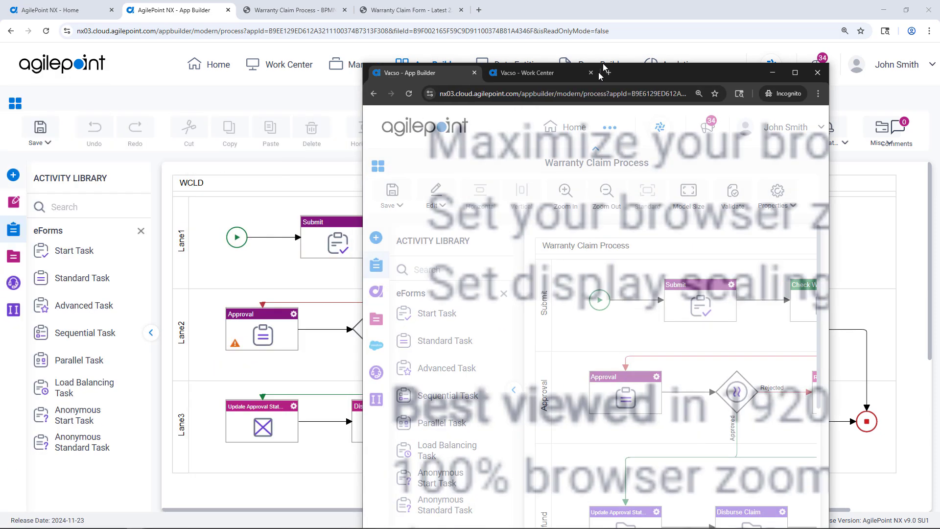
pyautogui.click(721, 17)
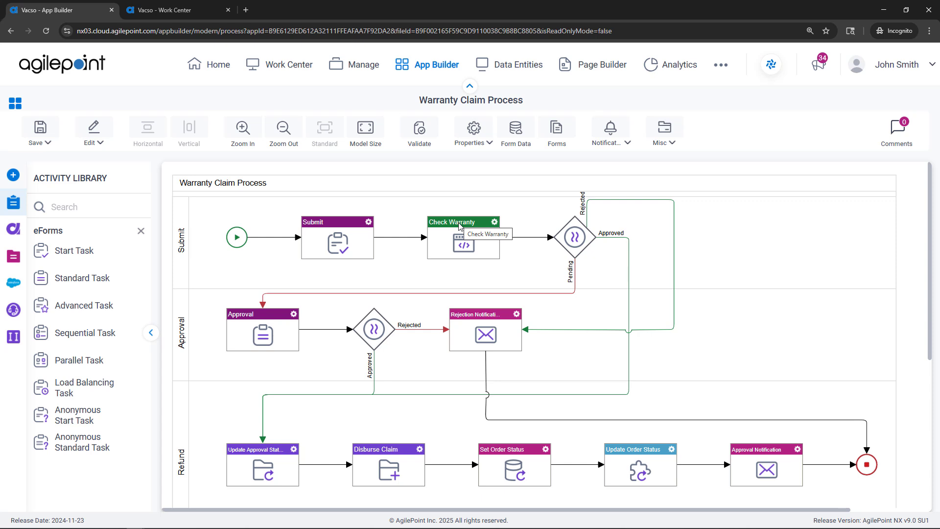
pyautogui.scroll(-1, 347, 412)
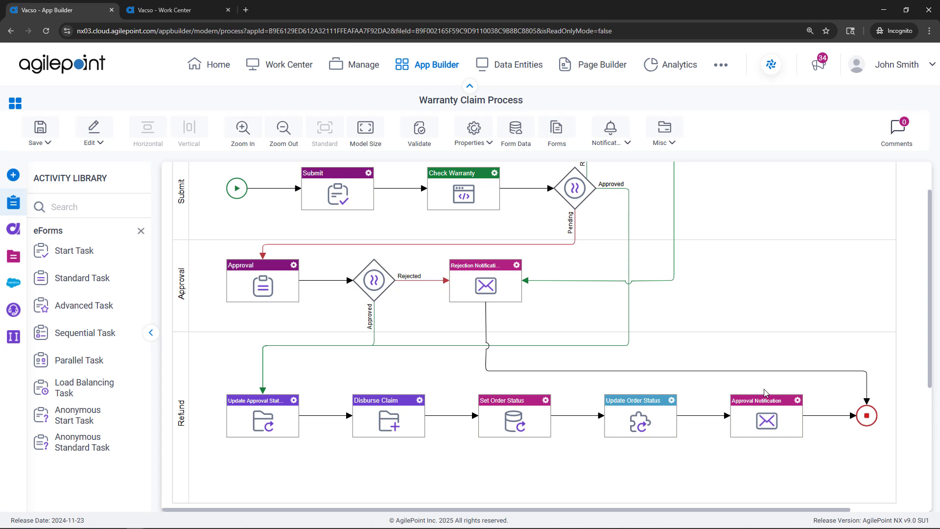
# Save and check in the Warranty Claim Process model, and publish the app as version 1.05.
pyautogui.click(42, 131)
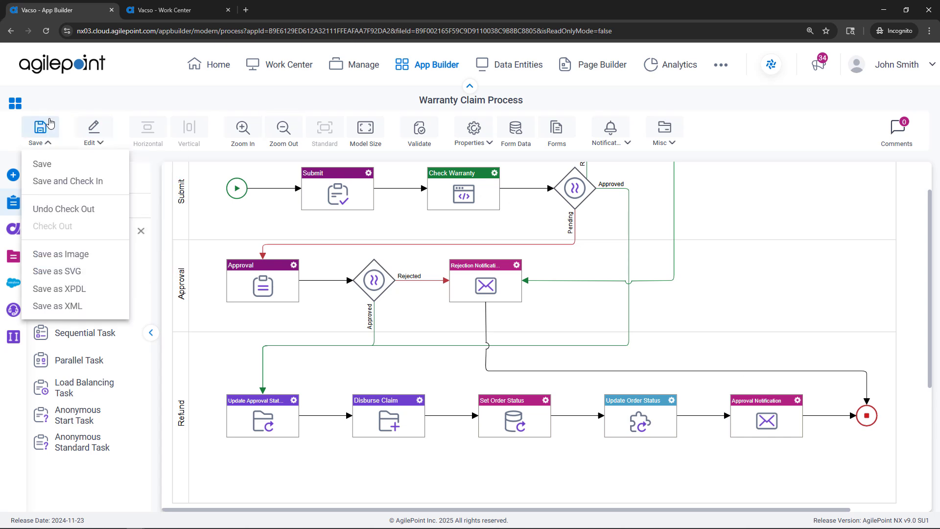
pyautogui.click(63, 182)
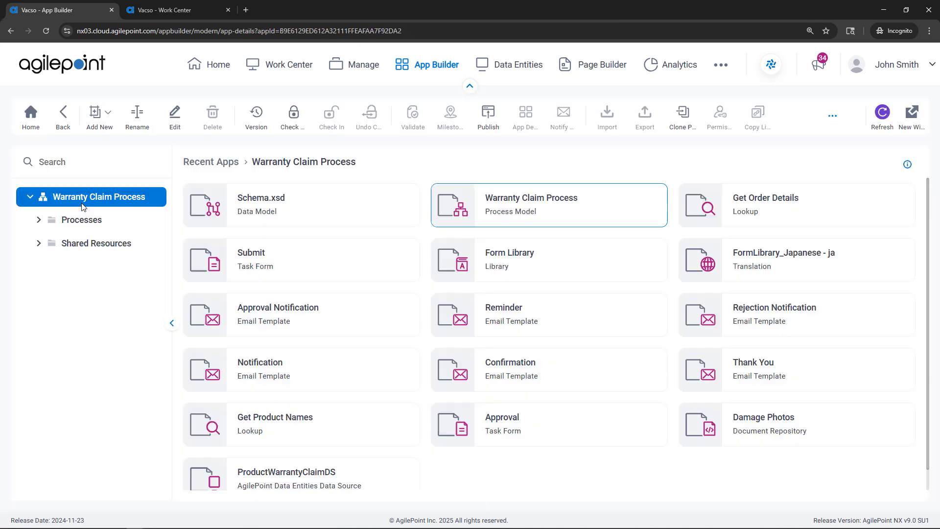
pyautogui.click(487, 127)
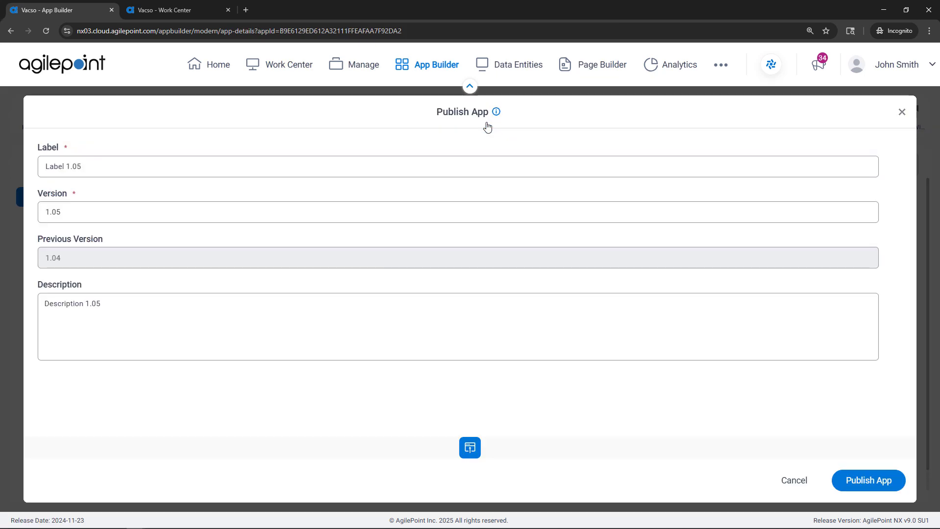
pyautogui.click(868, 482)
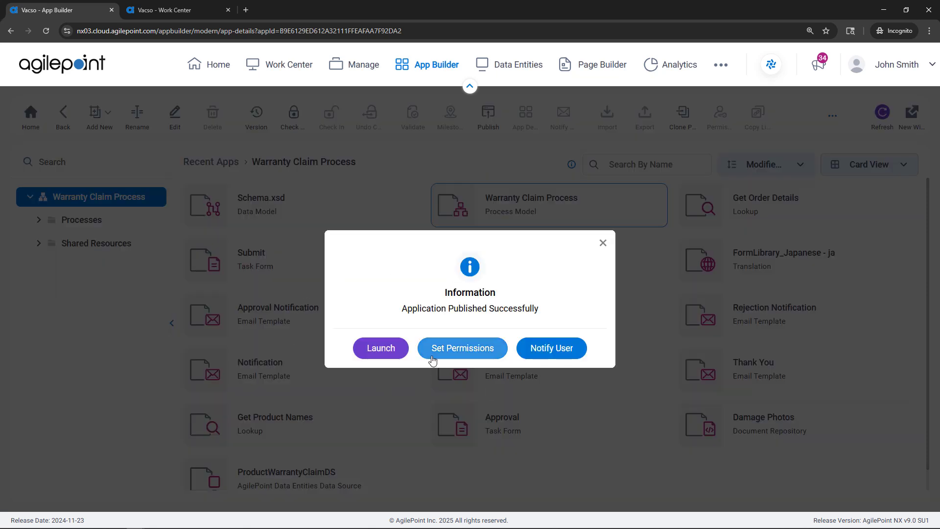
pyautogui.click(603, 243)
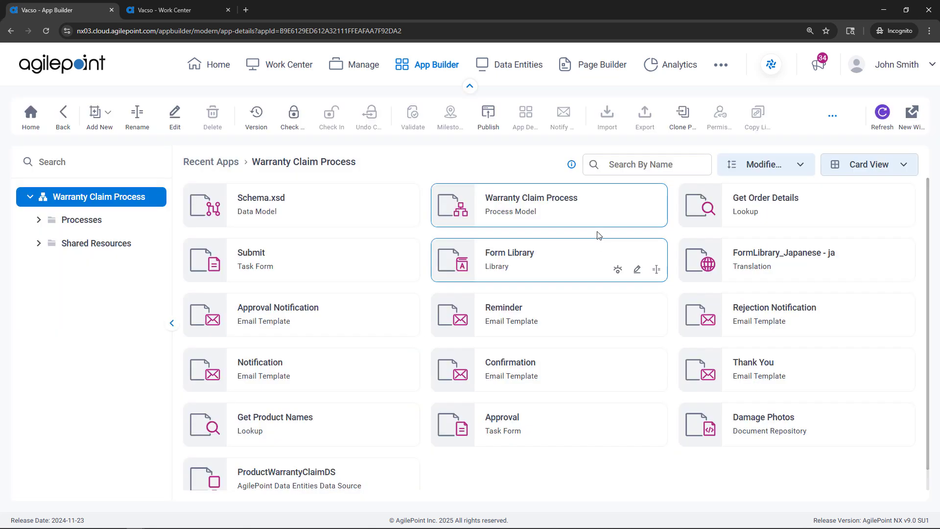
# Launch Warranty Claim Process from My Apps in Work Center, and advance the claim form from Customer Information to Location.
pyautogui.click(174, 12)
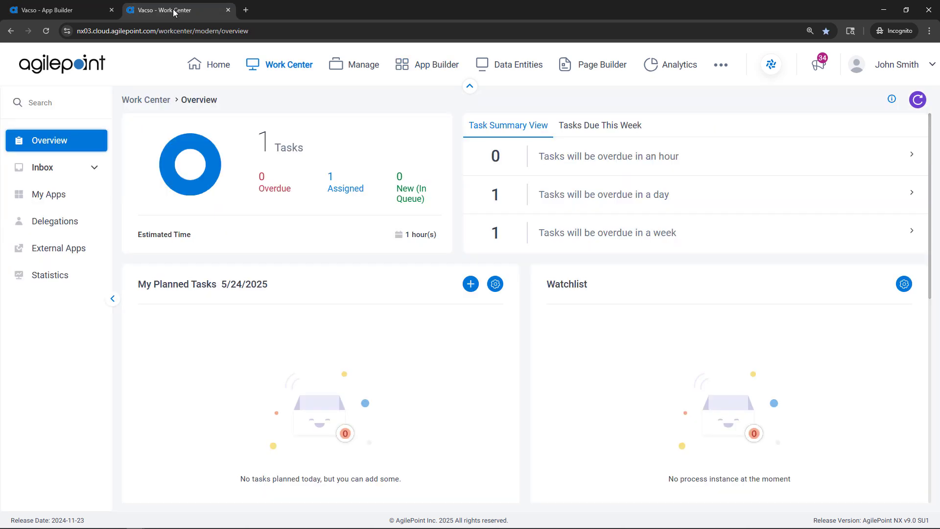
pyautogui.click(67, 198)
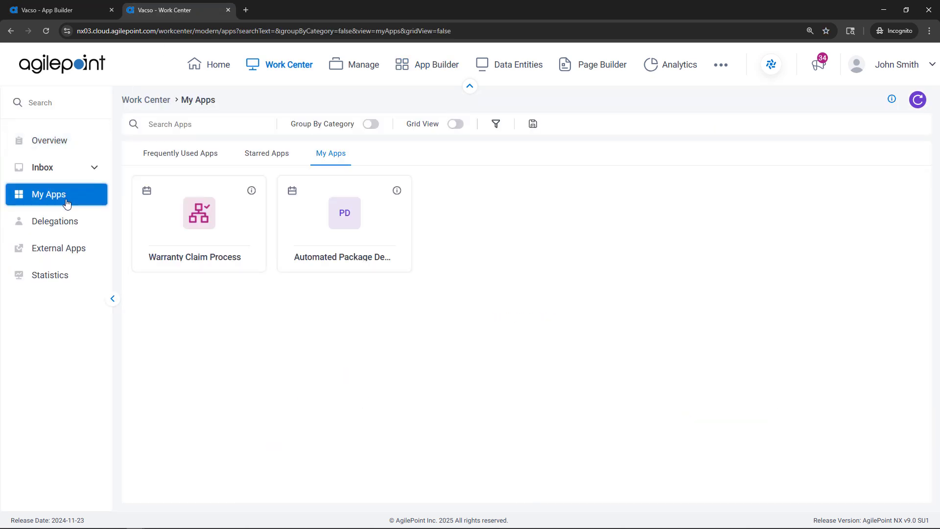
pyautogui.click(213, 220)
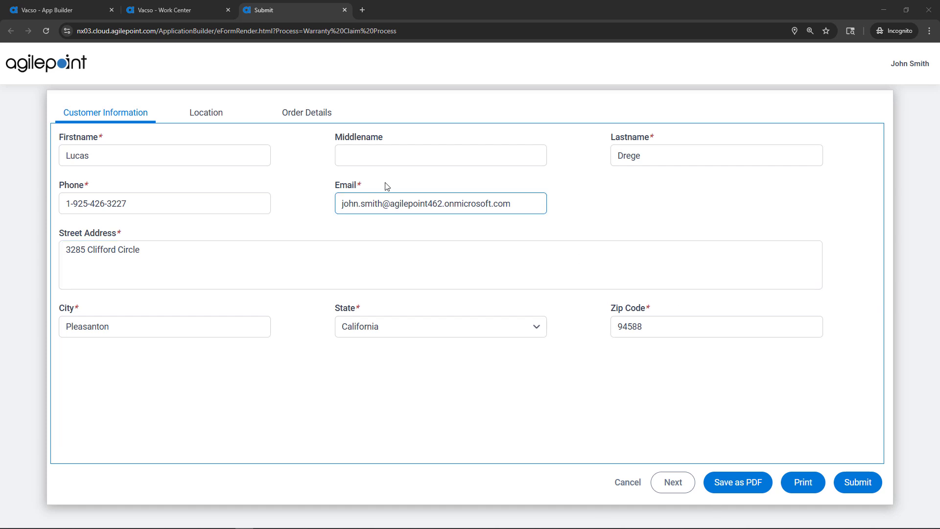
pyautogui.click(675, 485)
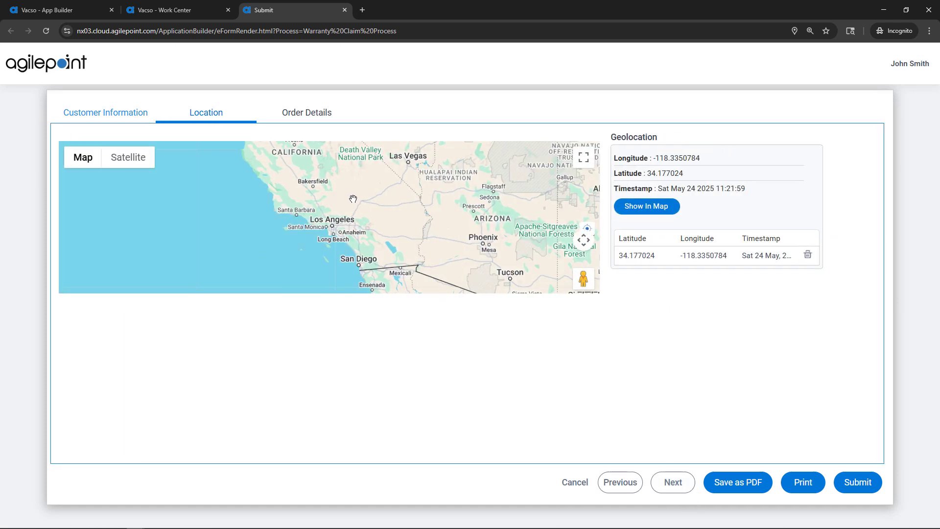
# Go to the Order Details section of the warranty claim form and enter the order number.
pyautogui.click(314, 113)
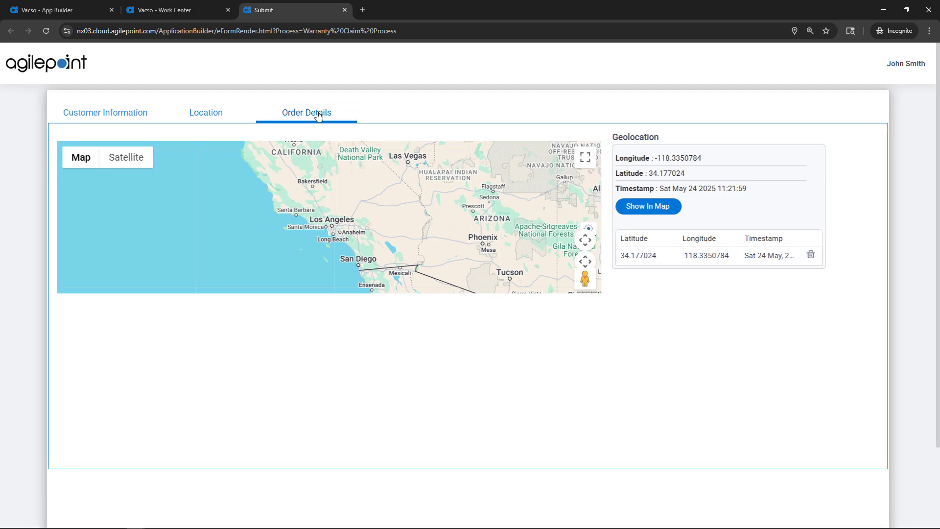
pyautogui.click(208, 163)
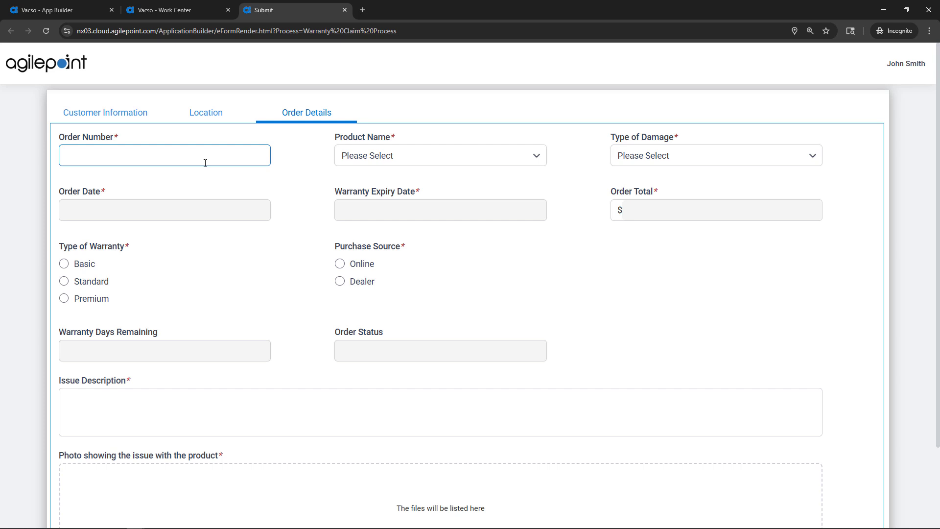
pyautogui.click(382, 169)
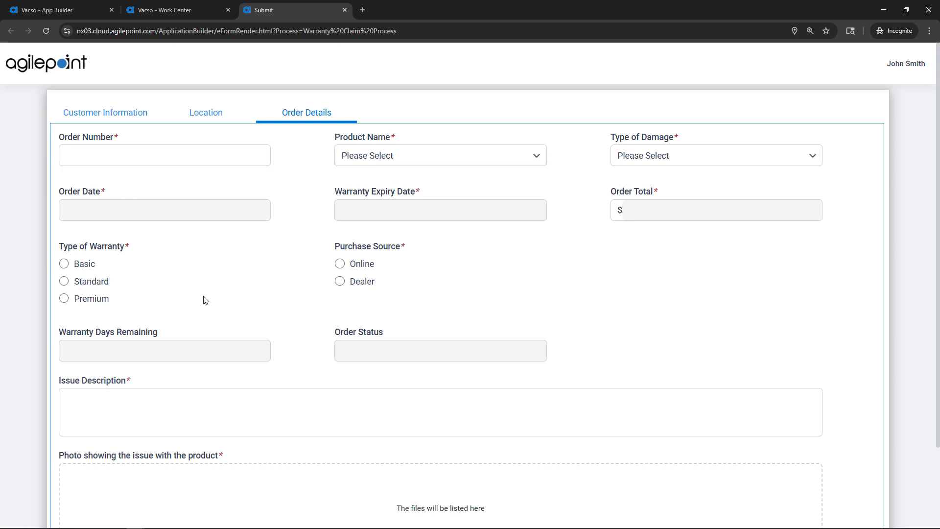
pyautogui.click(136, 158)
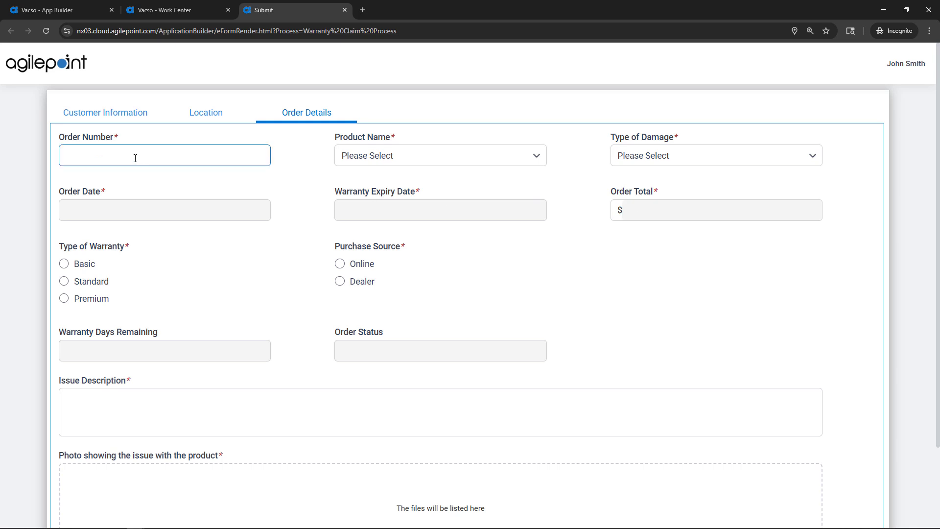
pyautogui.write('A0001')
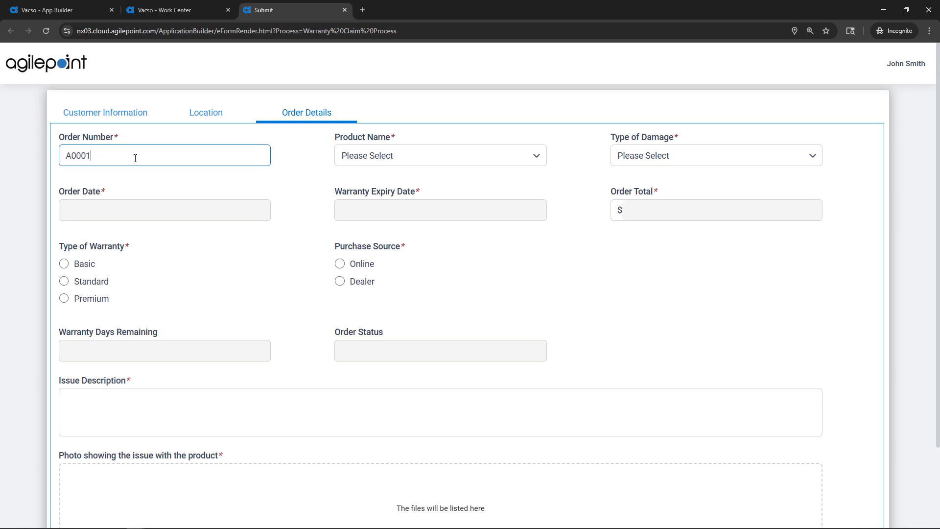
# Choose Anti-Blue Light Screen Protector as the product name and Scratch as the type of damage.
pyautogui.click(449, 159)
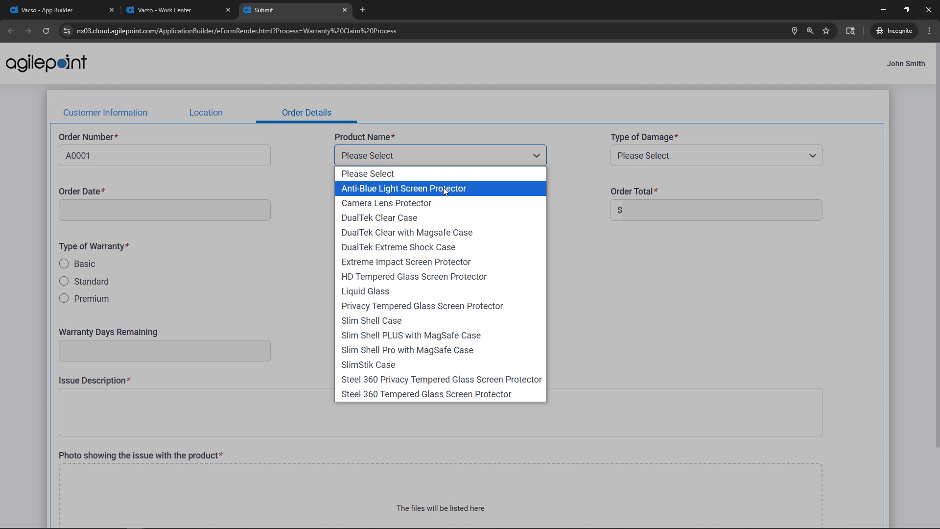
pyautogui.click(445, 188)
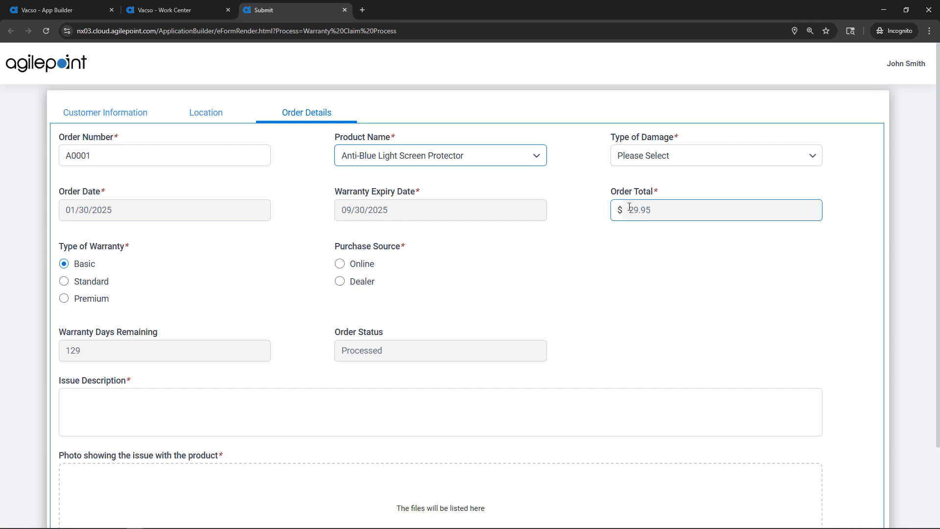
pyautogui.click(657, 160)
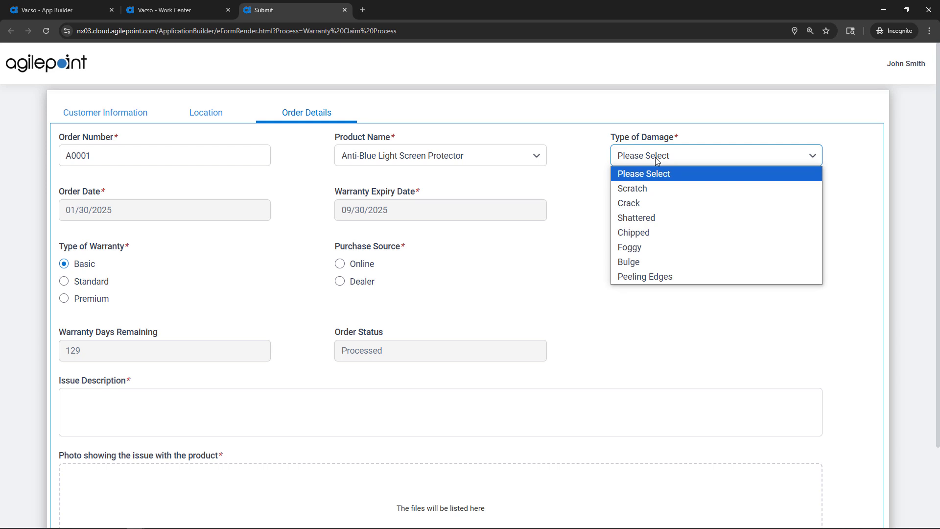
pyautogui.click(665, 191)
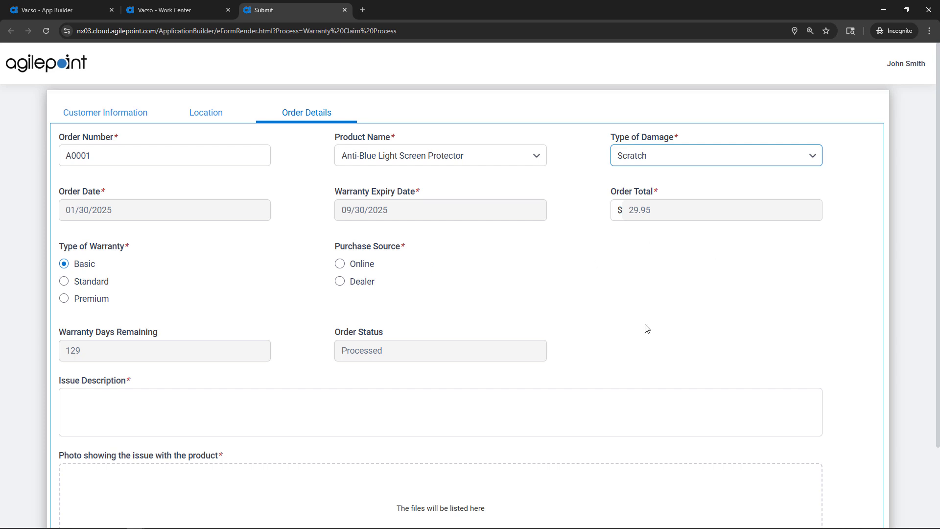
# Set the purchase source to Dealer with dealer name Acme Screens, and describe the issue as "Screen protector is cracked.".
pyautogui.click(341, 284)
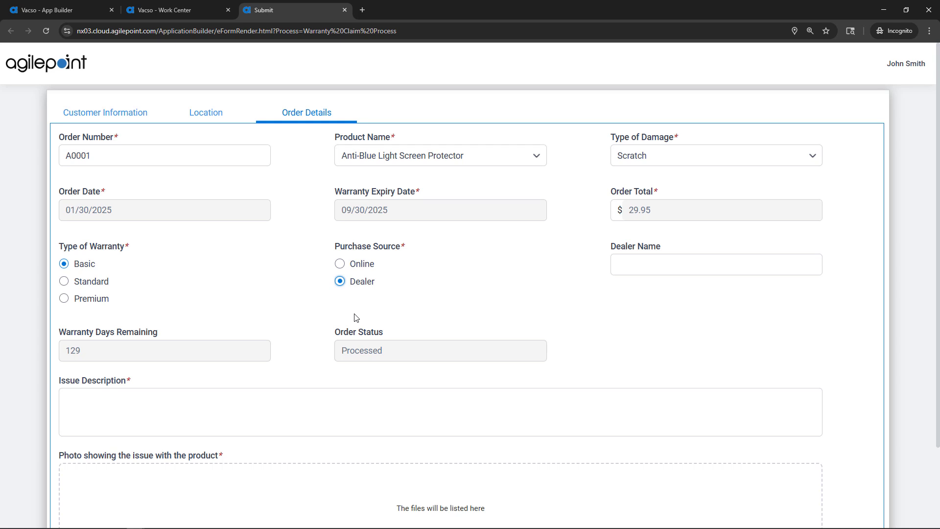
pyautogui.click(641, 263)
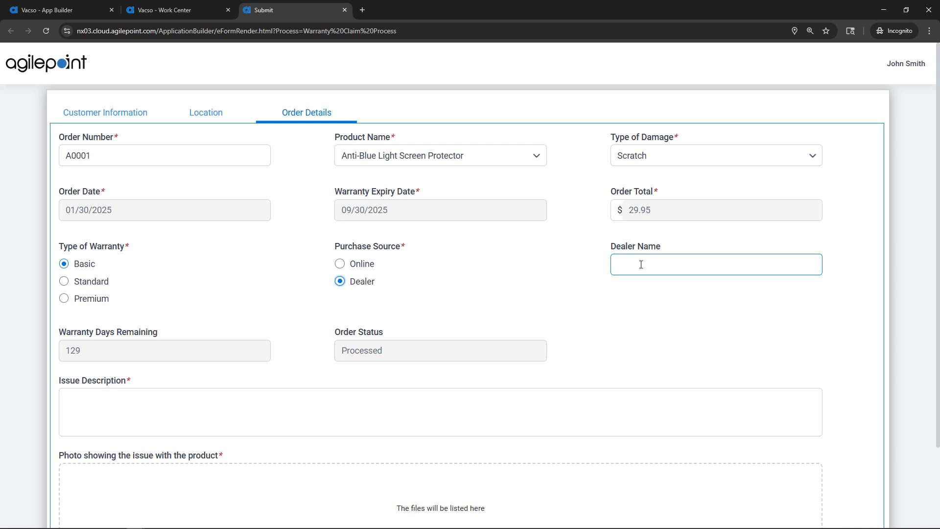
pyautogui.write('Acme Screens')
pyautogui.click(127, 404)
pyautogui.write('Screen protector is cracked.')
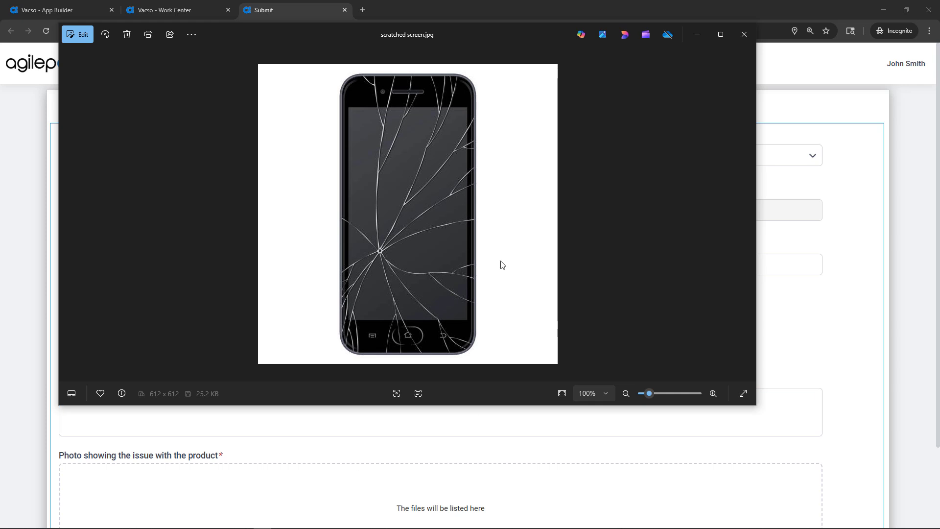
# Close the photo preview, attach scratched screen.jpg as the photo showing the product issue, and submit the warranty claim form.
pyautogui.click(699, 34)
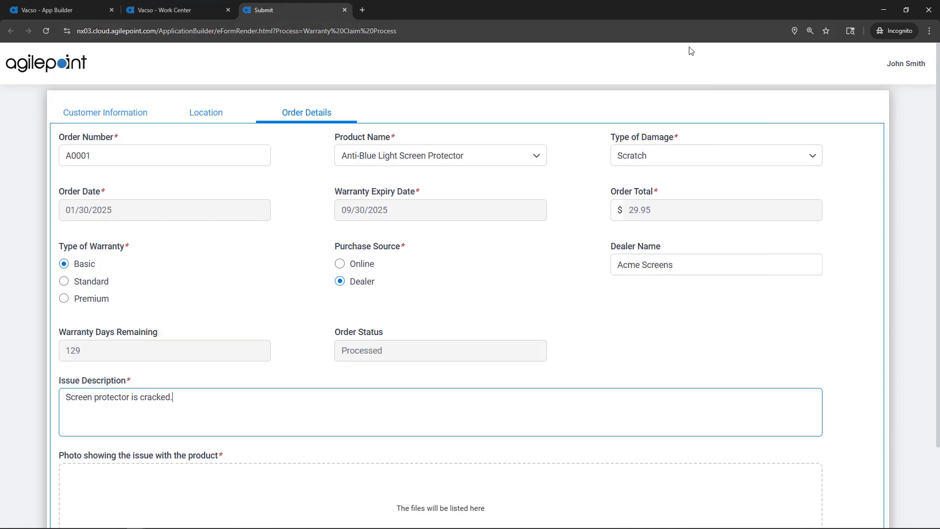
pyautogui.click(460, 513)
pyautogui.doubleClick(288, 139)
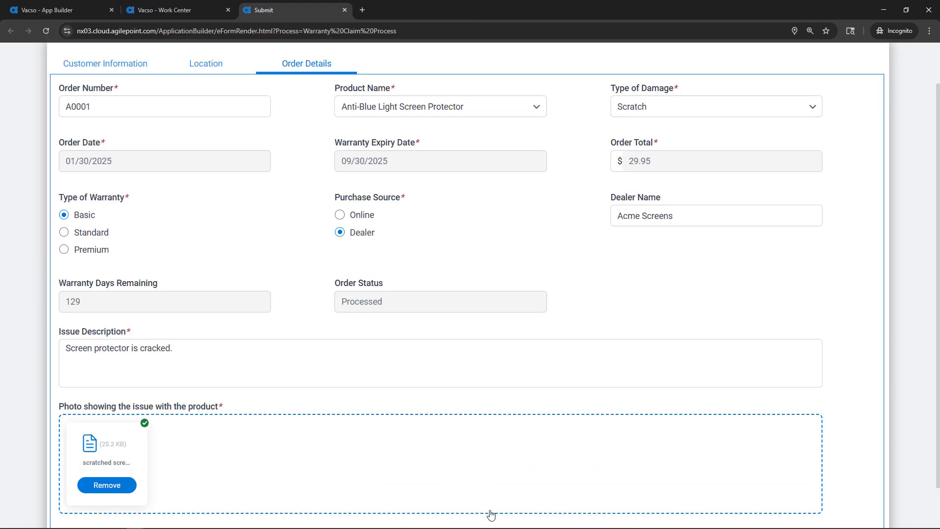
pyautogui.scroll(-1, 577, 391)
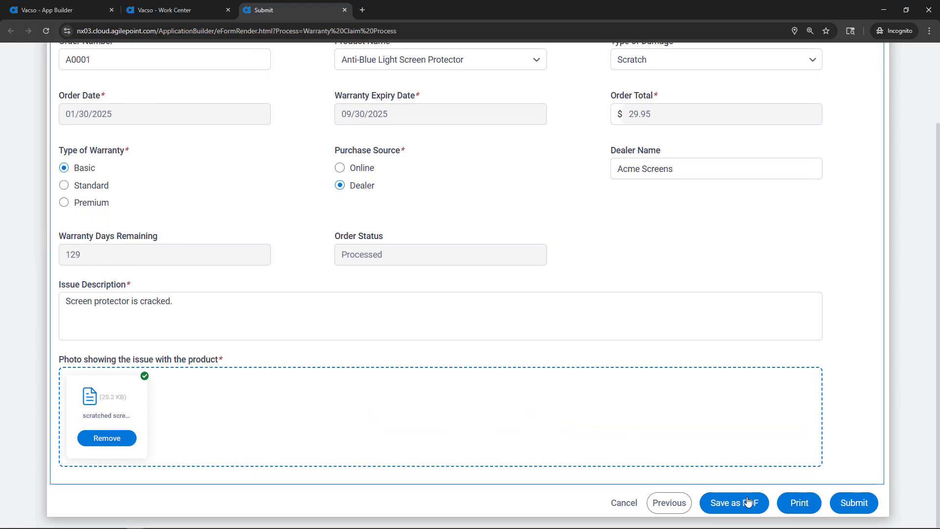
pyautogui.click(845, 504)
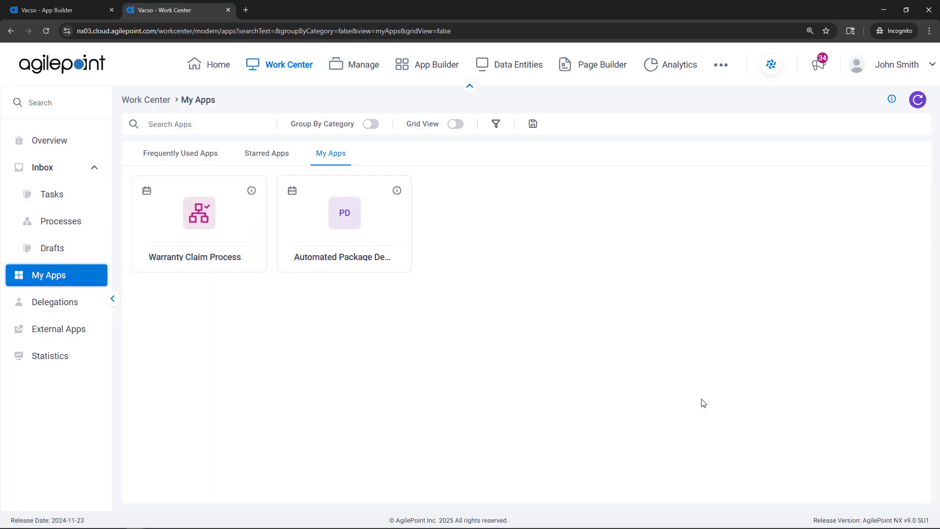
# Open the process view of the newest Warranty Claim Process Approval task in its own tab and examine the activities' status.
pyautogui.click(74, 196)
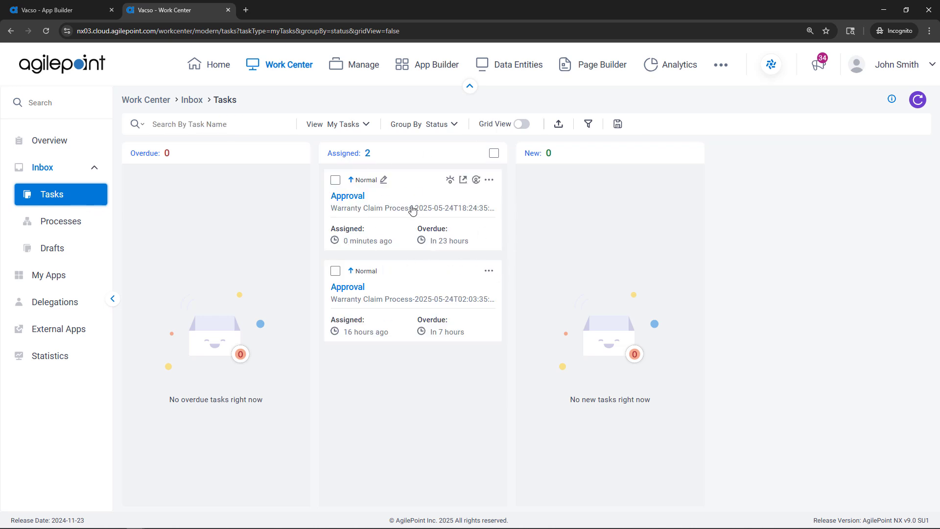
pyautogui.click(451, 181)
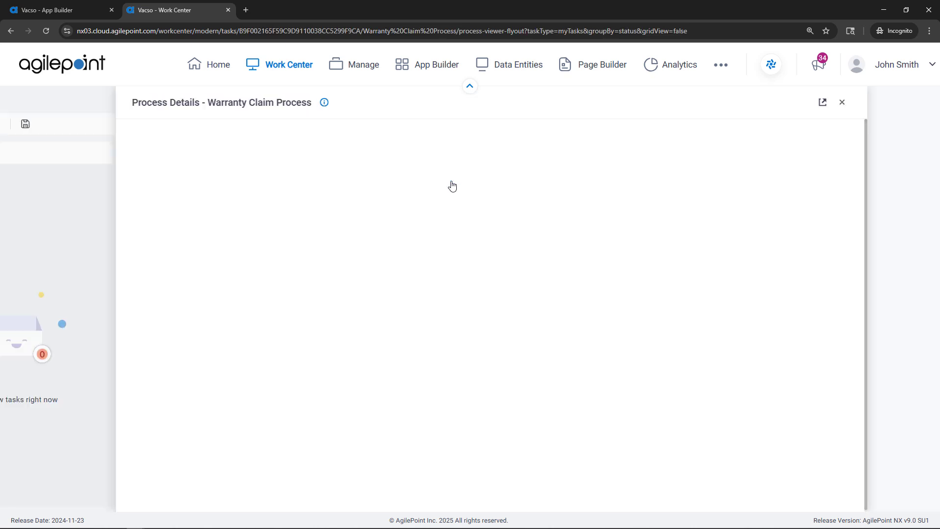
pyautogui.click(895, 104)
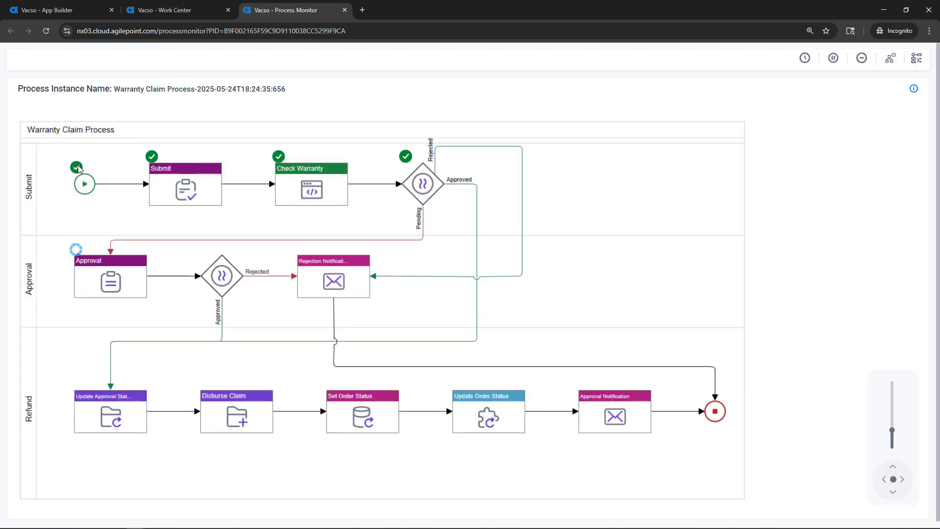
pyautogui.moveTo(161, 166)
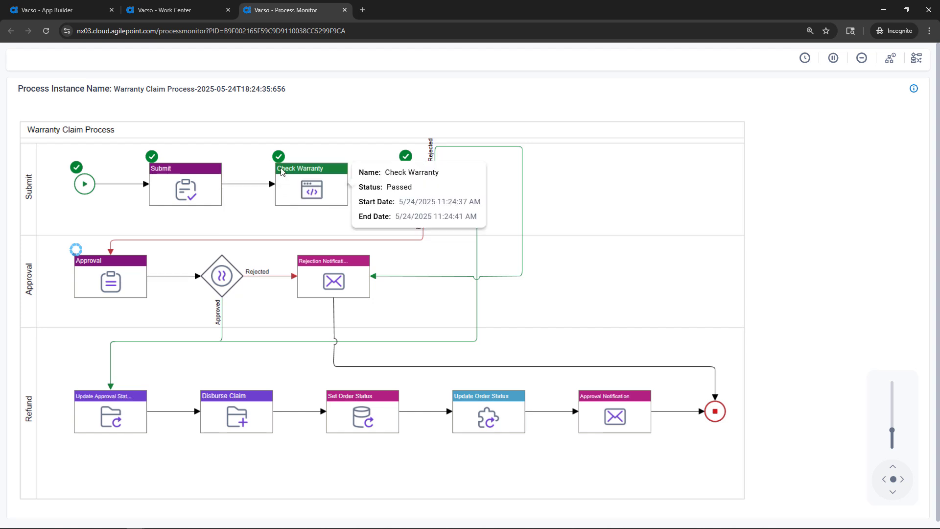